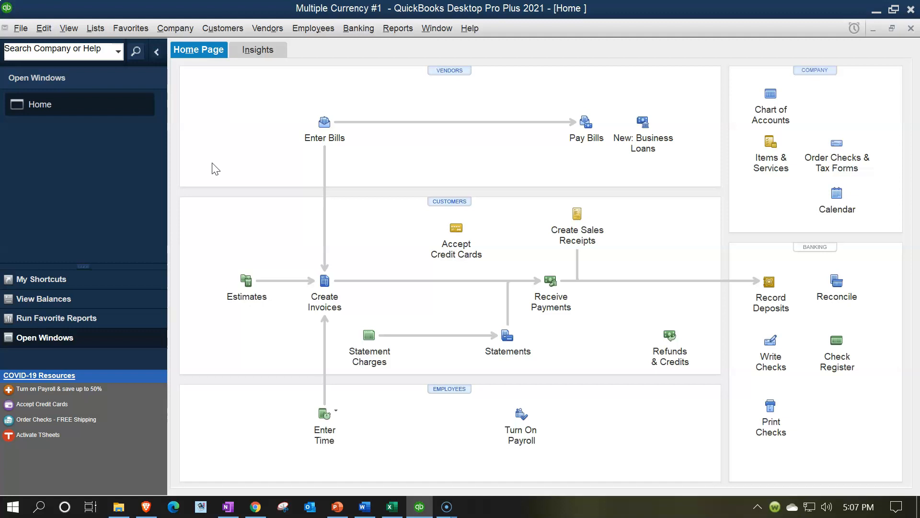
Step: Open the standard Balance Sheet report
click(397, 29)
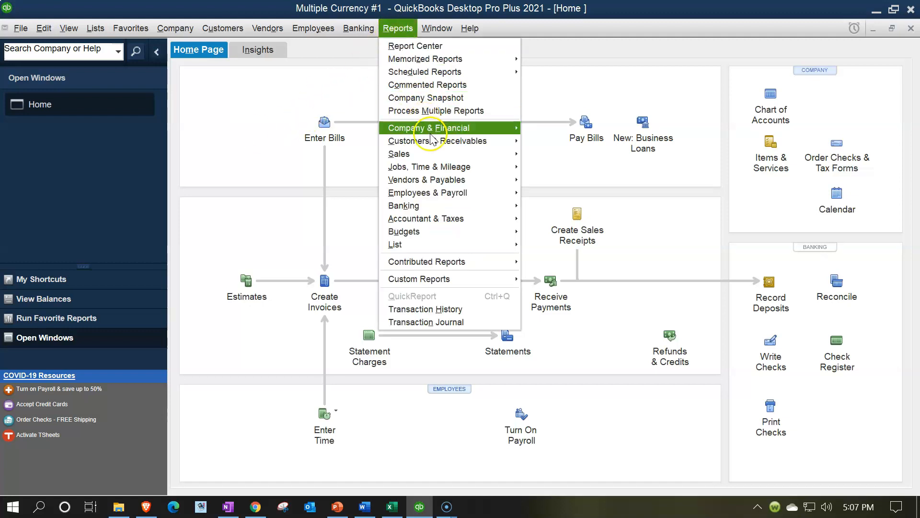
mouse_move(517, 128)
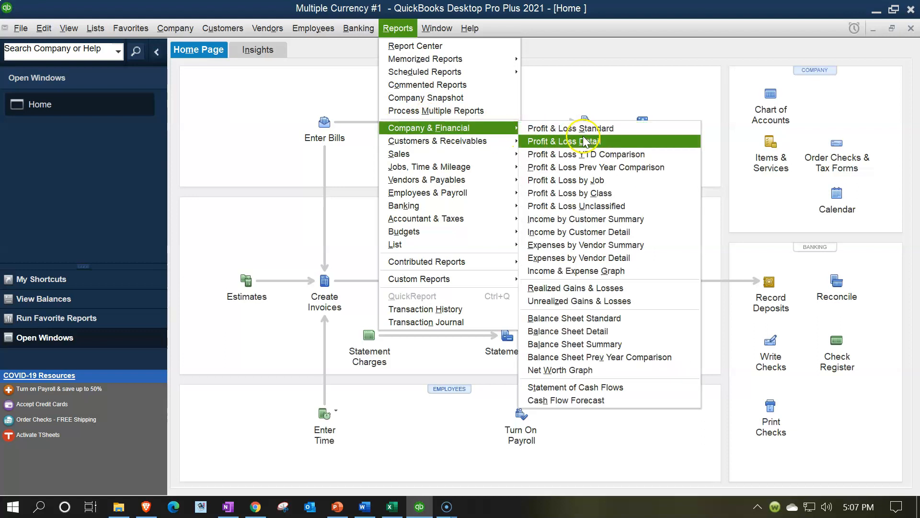
click(598, 321)
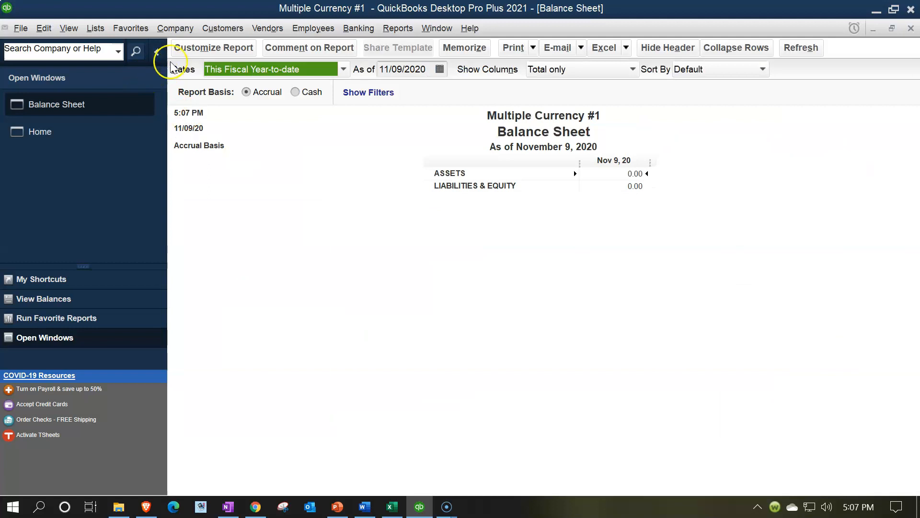
Step: Customize the Balance Sheet report to cover the date range from 01/01/2021 to 12/31/2021
click(182, 52)
key(Tab)
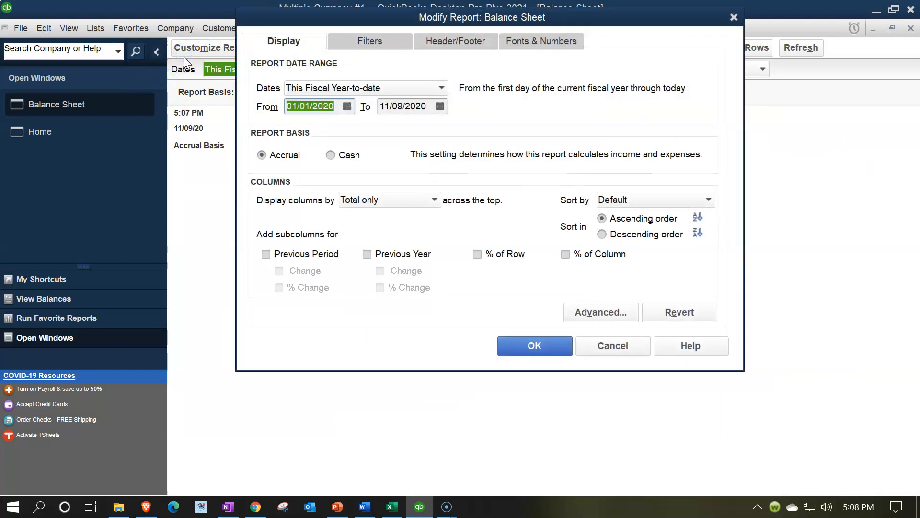
text(01/01/2021)
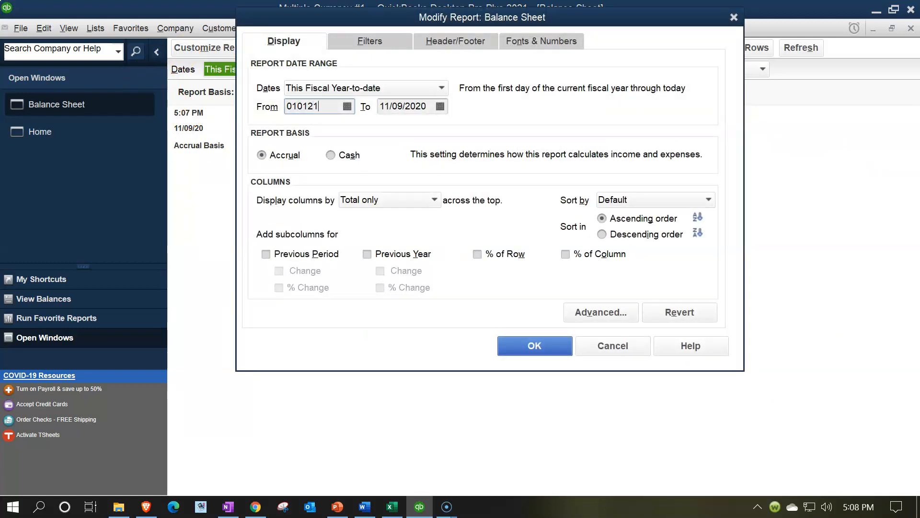
key(Tab)
text(12/31/2021)
key(Tab)
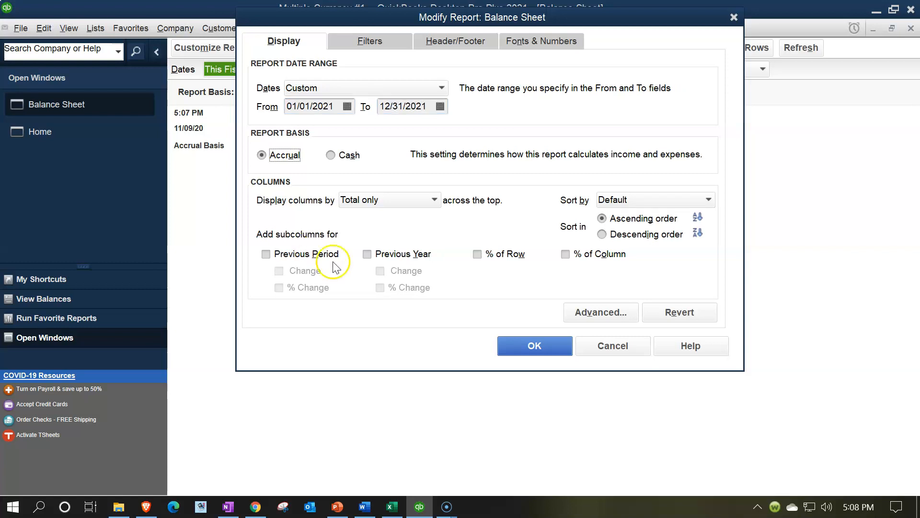
click(535, 347)
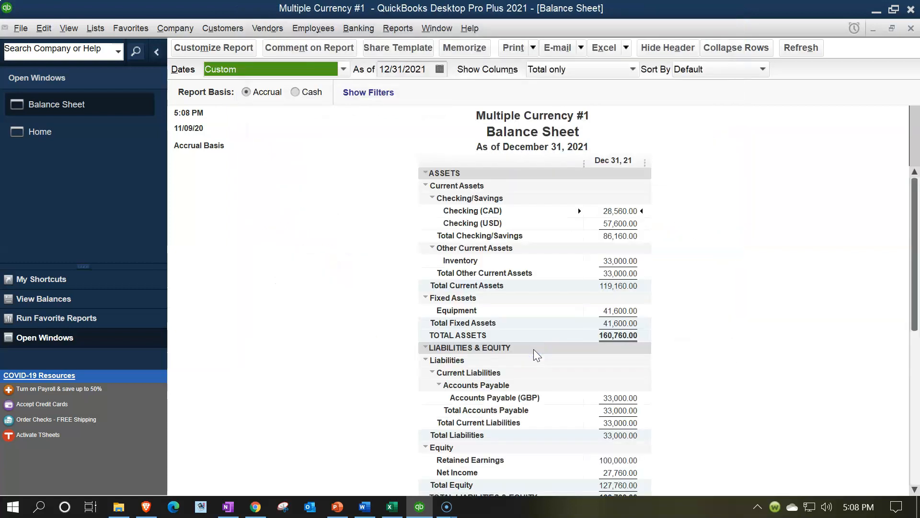
Step: View the transactions behind the Accounts Payable (GBP) balance and return to the Balance Sheet
scroll(534, 349, down, 1)
click(616, 386)
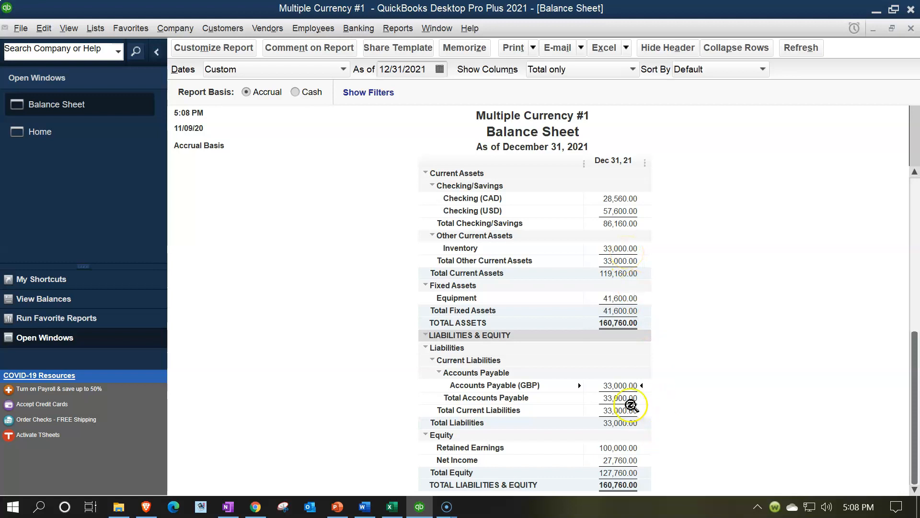
click(621, 385)
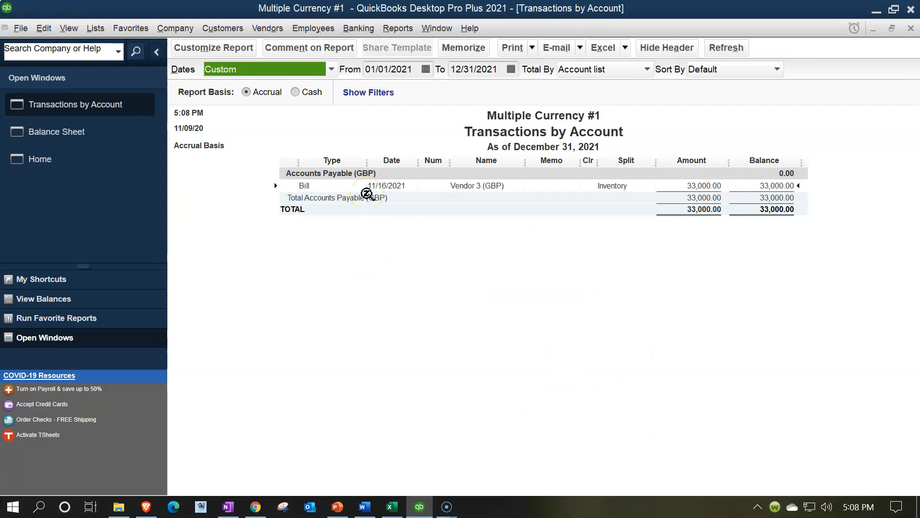
click(911, 28)
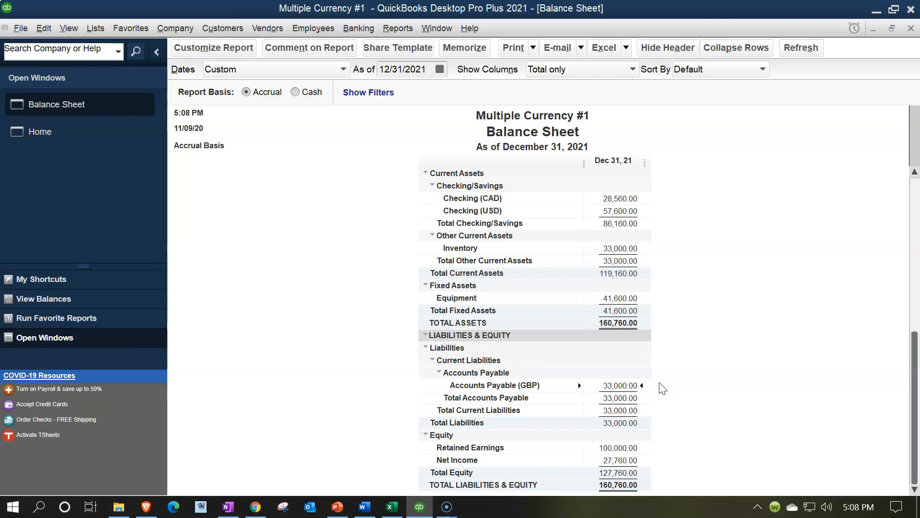
Step: Return to the Home page and switch to the Excel Practice worksheet, going to the Year 1 account list
click(47, 135)
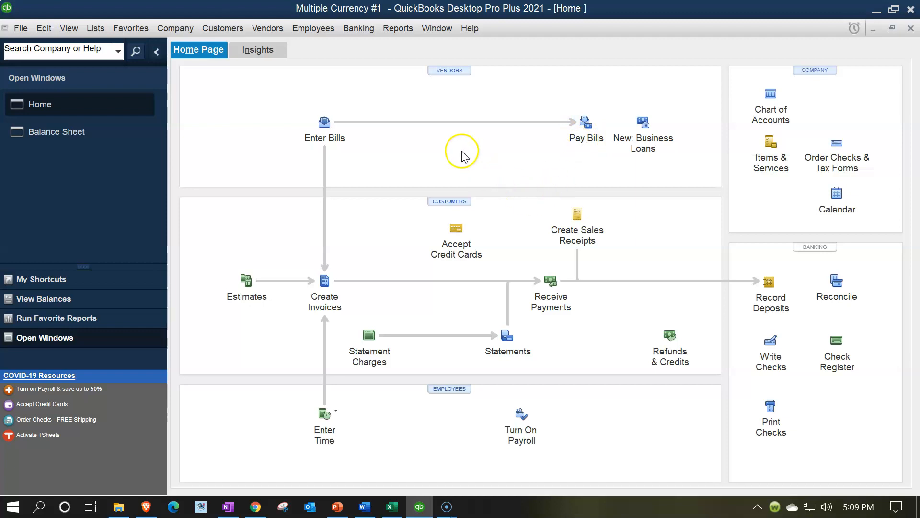
click(393, 508)
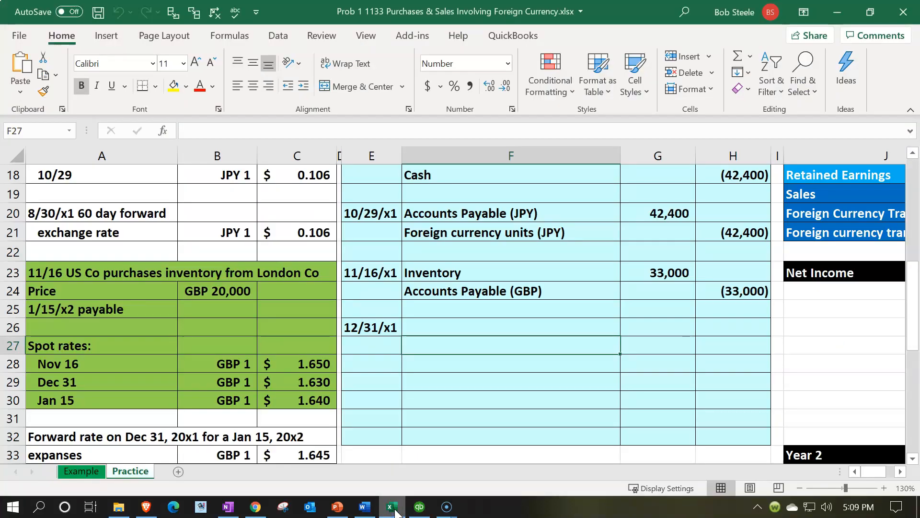
click(606, 379)
scroll(606, 374, up, 6)
click(821, 361)
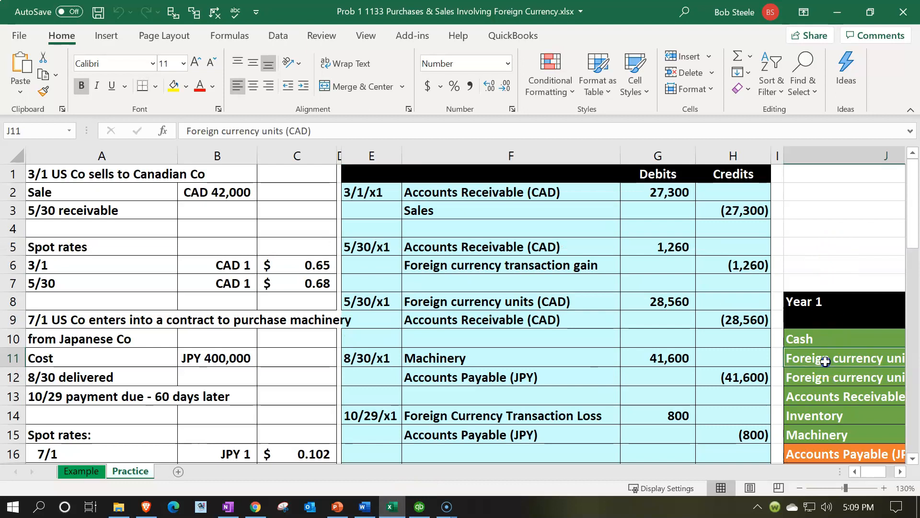
Step: Examine the Year 1 entries and ending balances for cash, foreign currency units, inventory, machinery and accounts payable
key(Right)
key(Right)
key(Right)
key(Right)
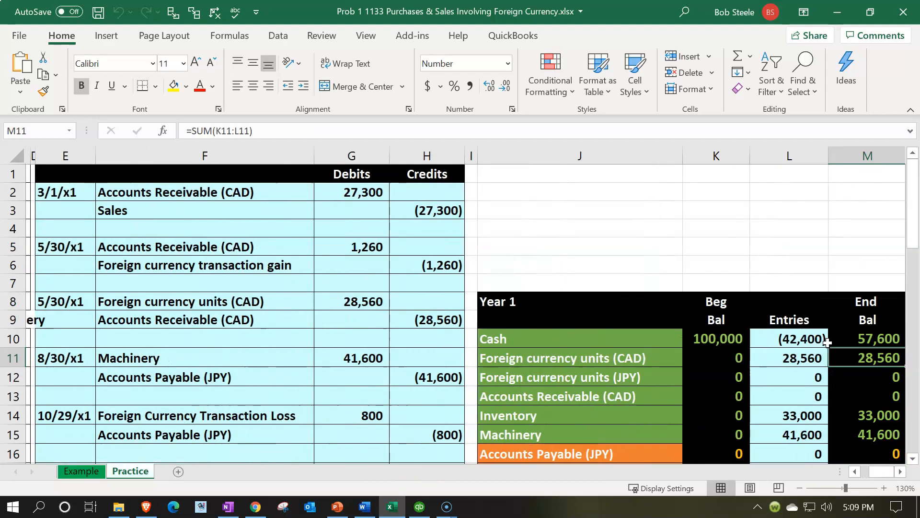
key(Down)
key(Down)
key(Down)
key(Down)
key(Down)
key(Down)
key(Down)
key(Down)
key(Left)
key(Up)
key(Up)
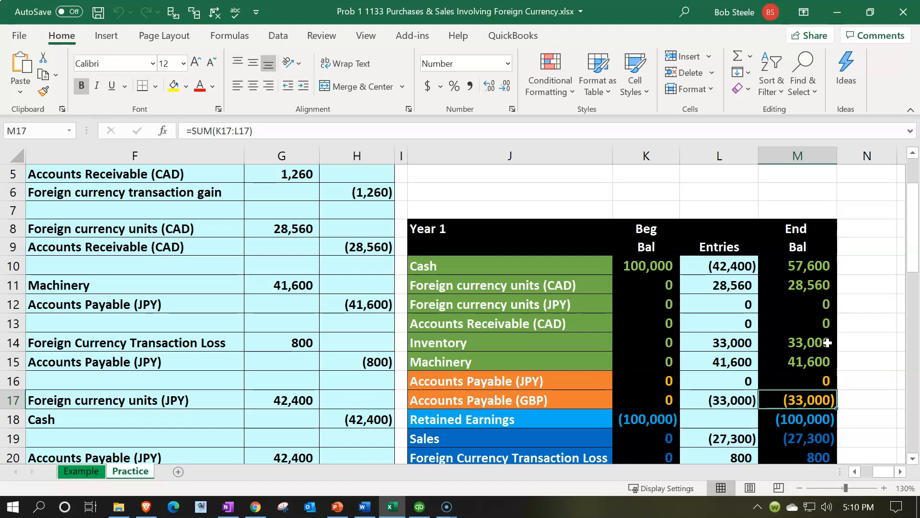
Step: Go back to the London Co inventory purchase data and locate the Dec 31 GBP spot rate
key(Left)
key(Home)
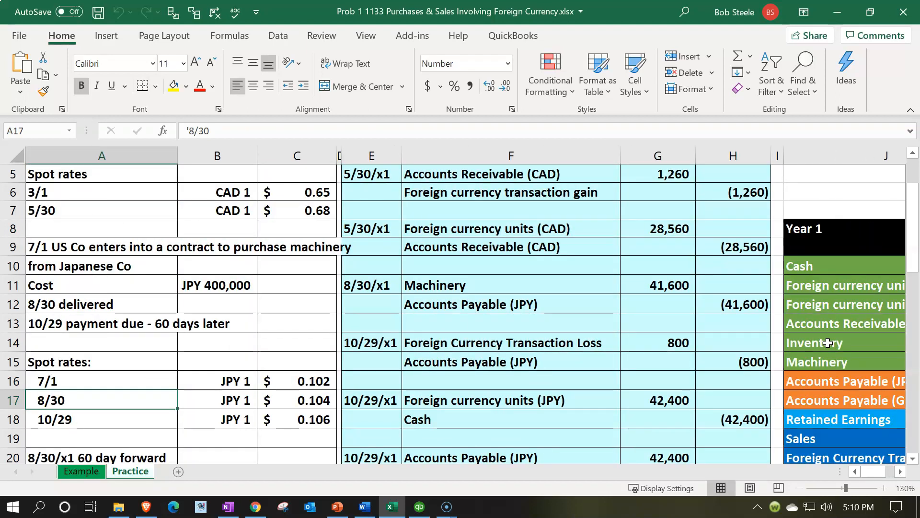
scroll(646, 305, down, 3)
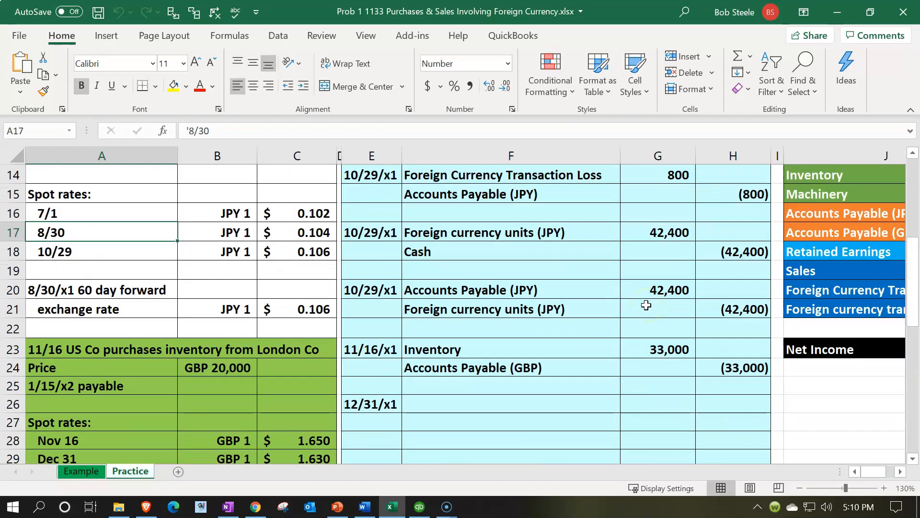
scroll(646, 305, down, 1)
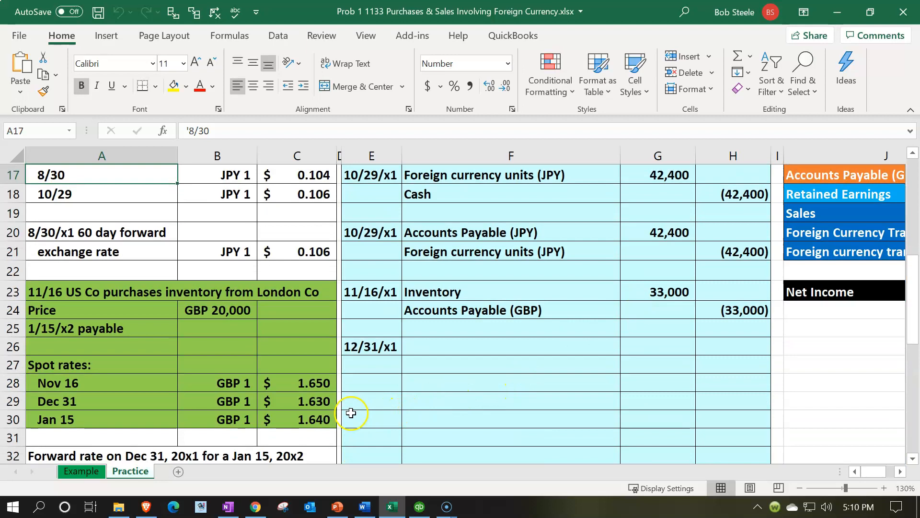
click(217, 402)
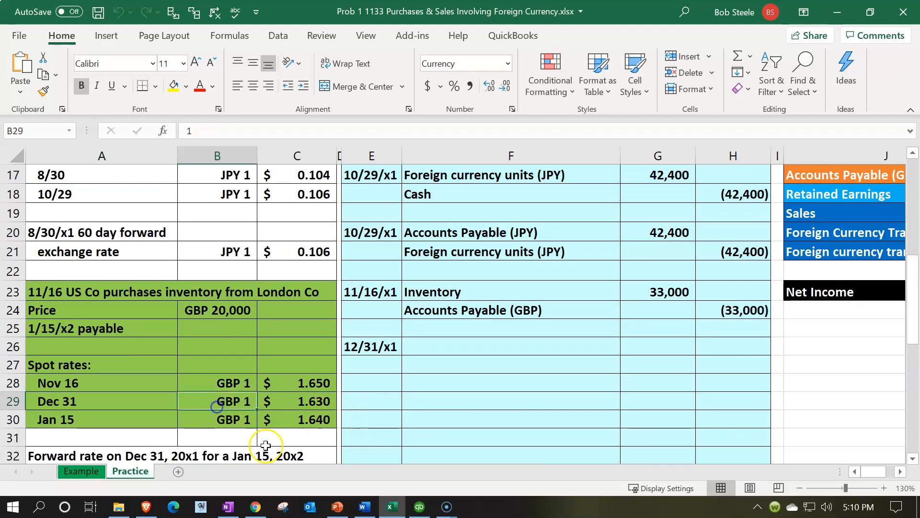
click(119, 398)
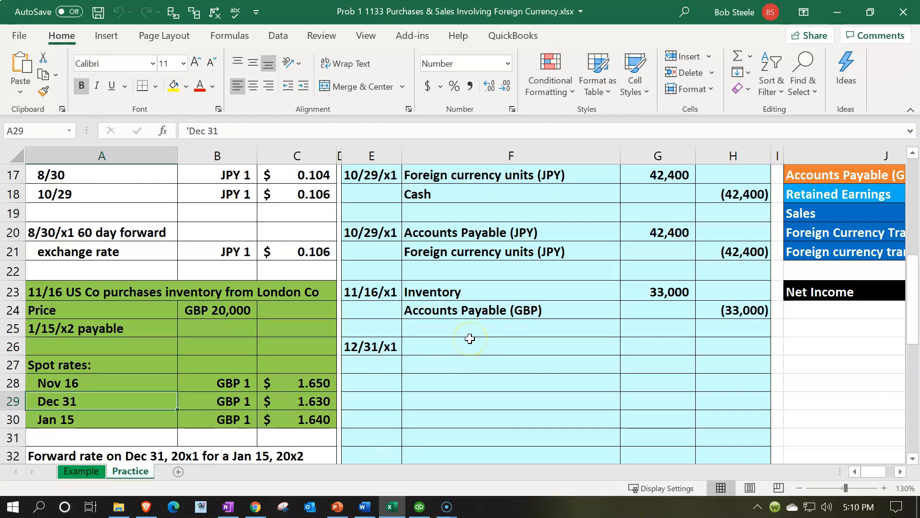
Step: Open the Windows calculator in its compact view and place it over the worksheet
key(XF86Calculator)
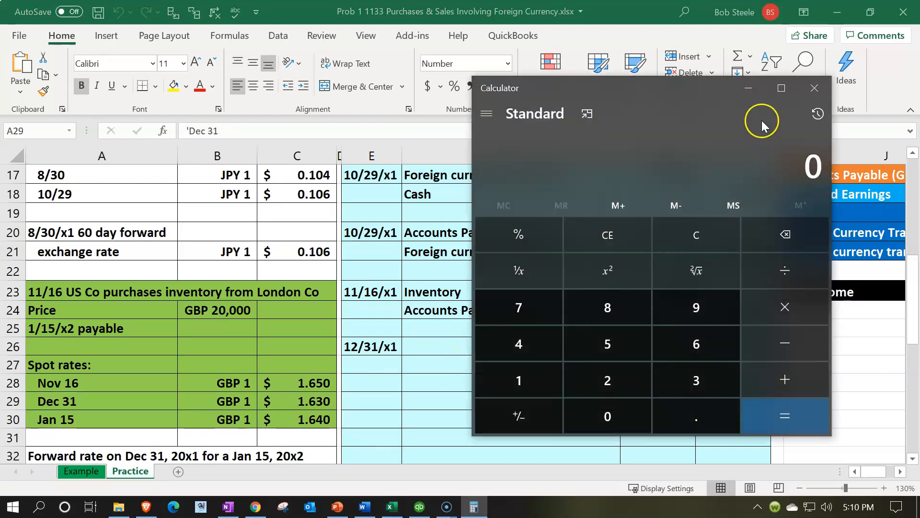
click(585, 115)
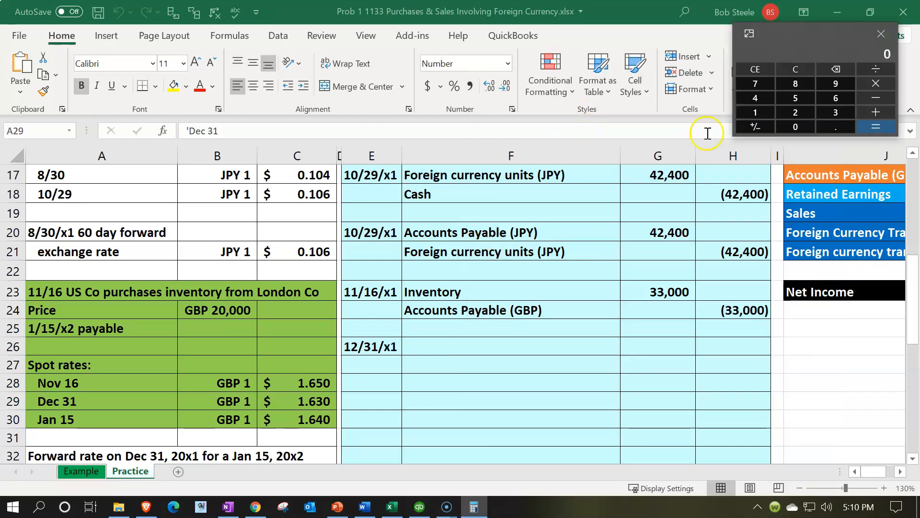
scroll(322, 332, up, 1)
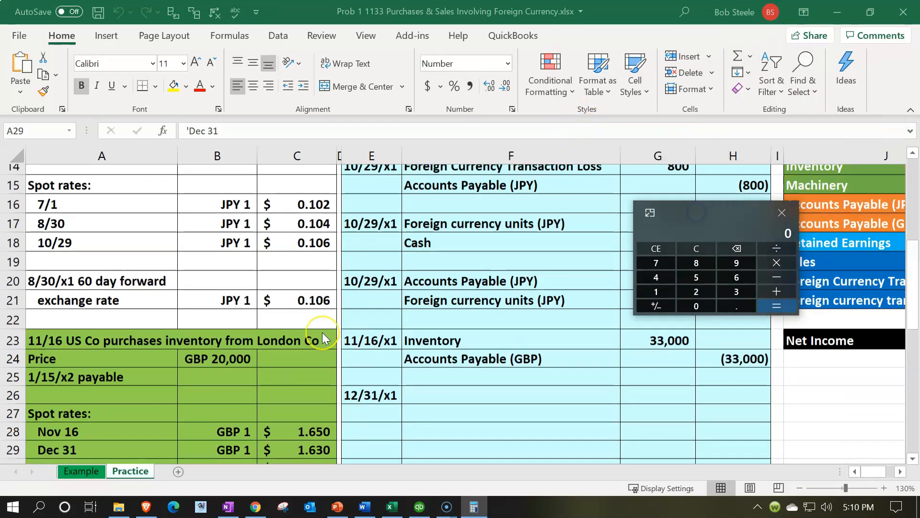
scroll(322, 333, down, 1)
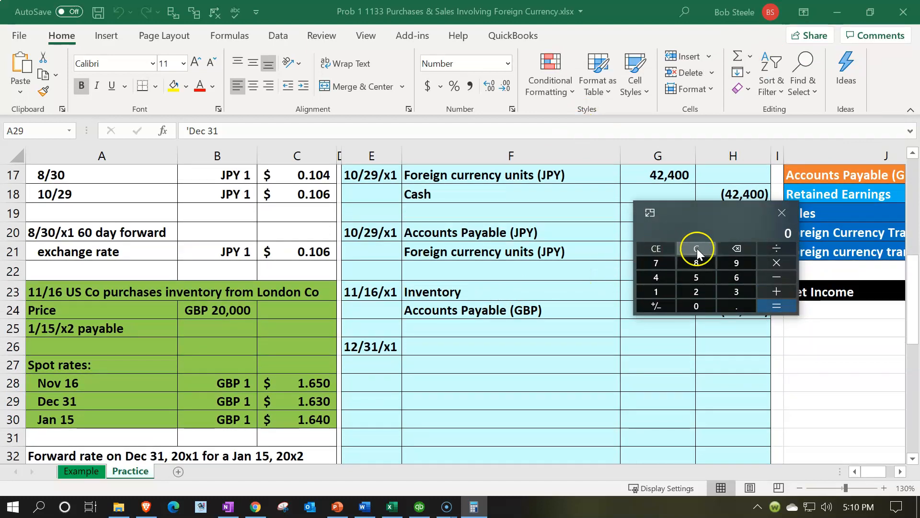
Step: Calculate 20000 times the Dec 31 rate of 1.63, keeping the calculator clear of the payable entry
text(20000)
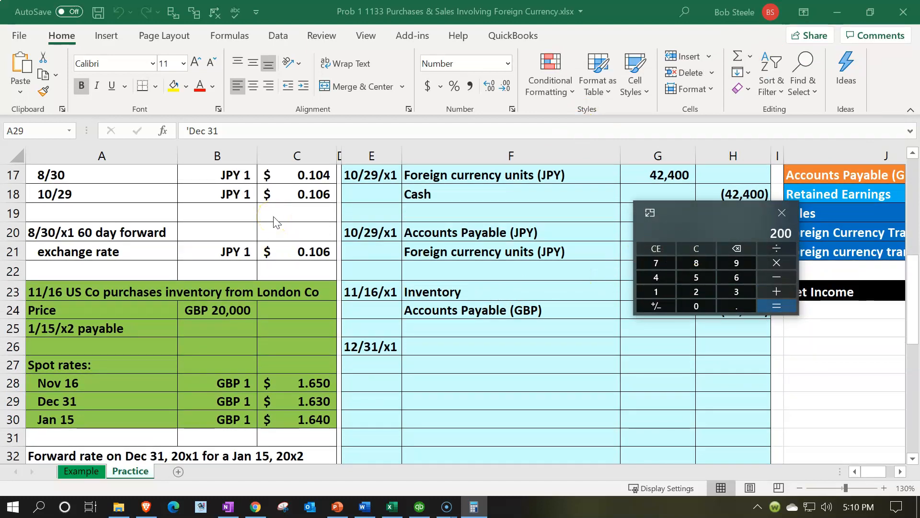
text(*)
text(1.6)
text(3)
key(Return)
drag(714, 215, 735, 355)
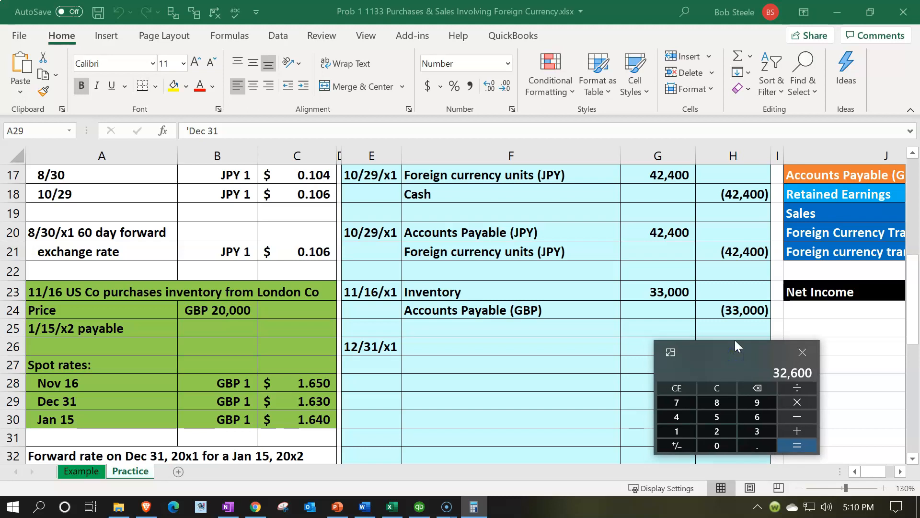
Step: Subtract 33000 from the calculated payable, compare it with the 11/16/x1 entry and move the calculator out of view
click(804, 419)
text(33000)
key(Return)
click(573, 314)
click(691, 315)
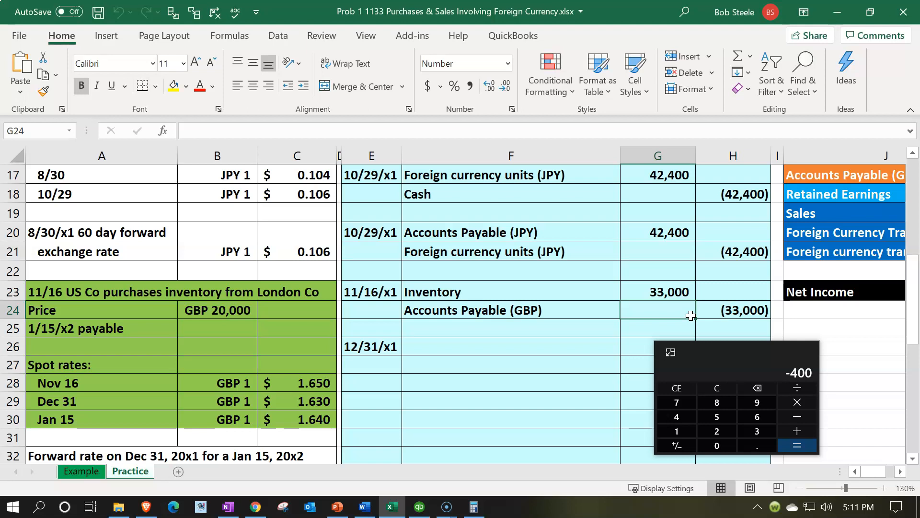
drag(709, 347, 618, 1)
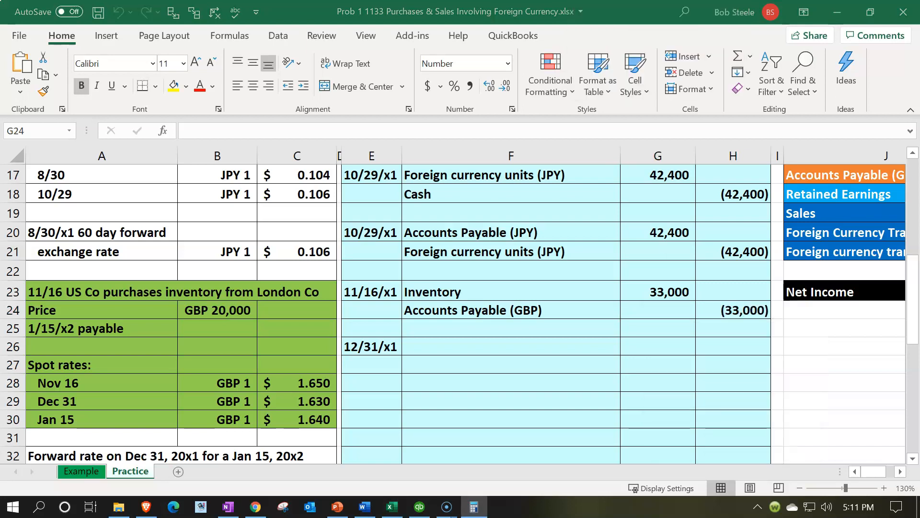
Step: Link the 12/31/x1 entry's account name in F26 to the Accounts Payable (GBP) label in the Year 1 account list
click(453, 308)
click(453, 341)
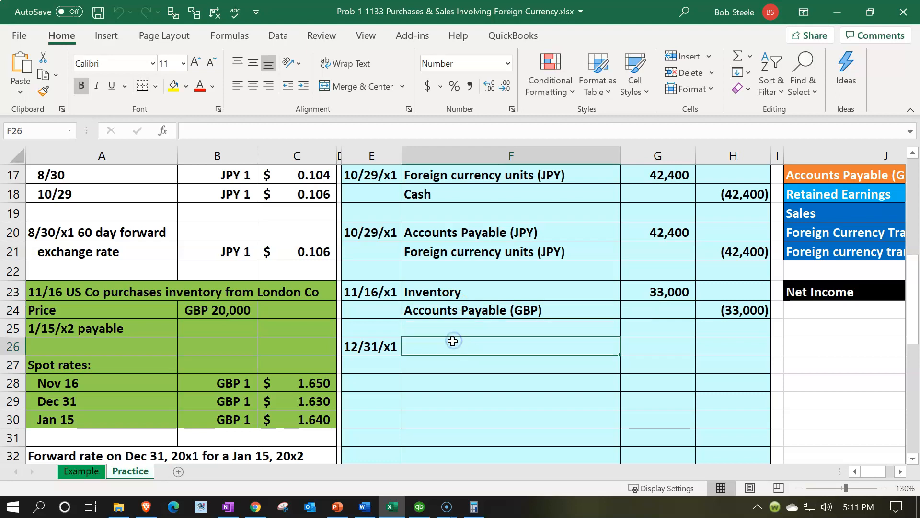
text(=)
key(Right)
key(Right)
key(Right)
key(Up)
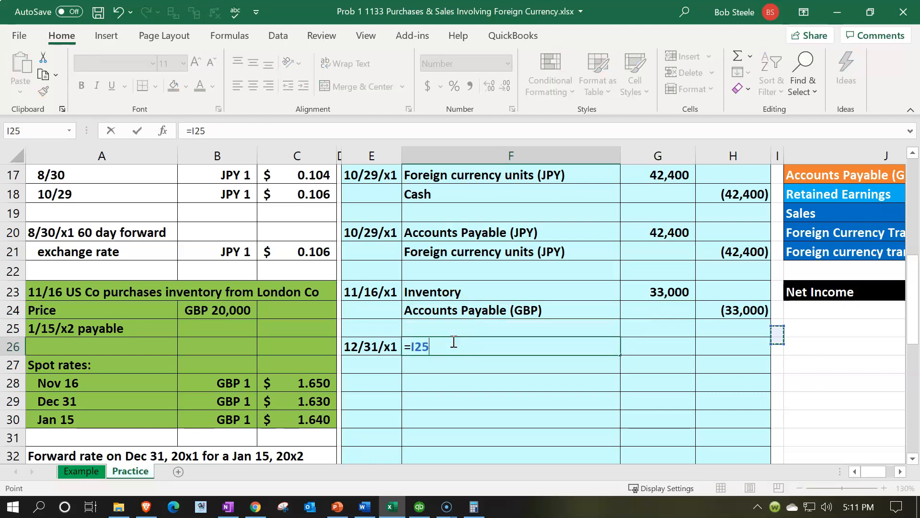
key(Up)
key(Up)
key(Up)
key(Up)
key(Up)
key(Up)
key(Up)
key(Up)
key(Up)
key(Up)
key(Right)
key(Right)
key(Down)
key(Down)
key(Left)
key(Return)
Step: Calculate the 12/31/x1 payable debit in G26 as the Nov 16 rate minus the Dec 31 rate, times the GBP 20,000 price
key(Left)
key(Left)
key(Left)
key(Left)
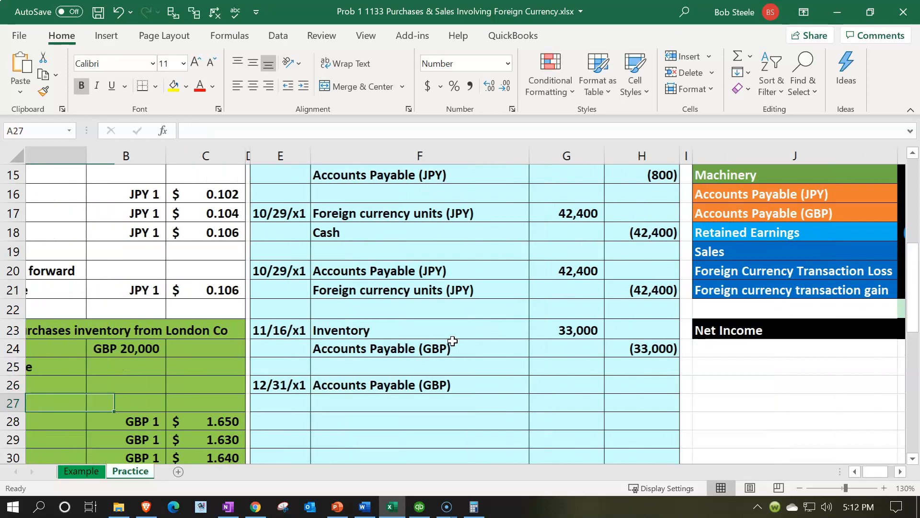
key(Right)
key(Right)
key(Right)
key(Right)
key(Right)
key(Up)
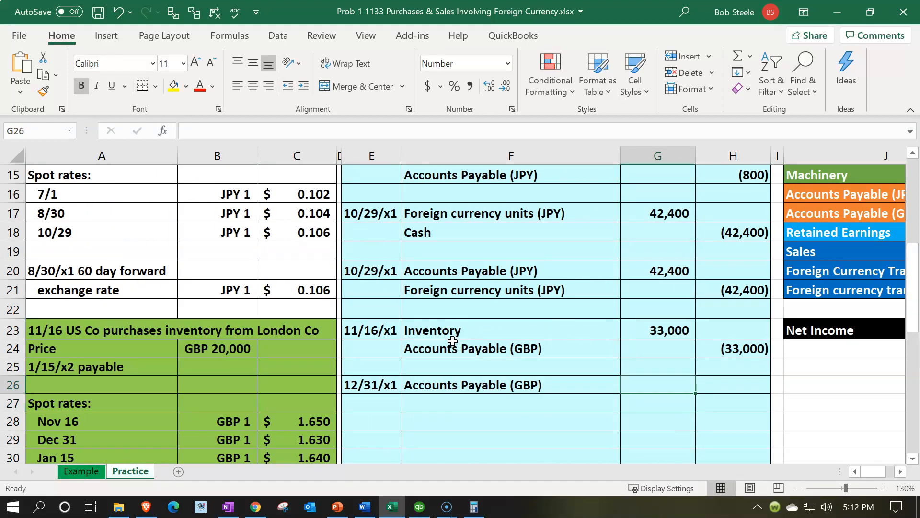
text(=)
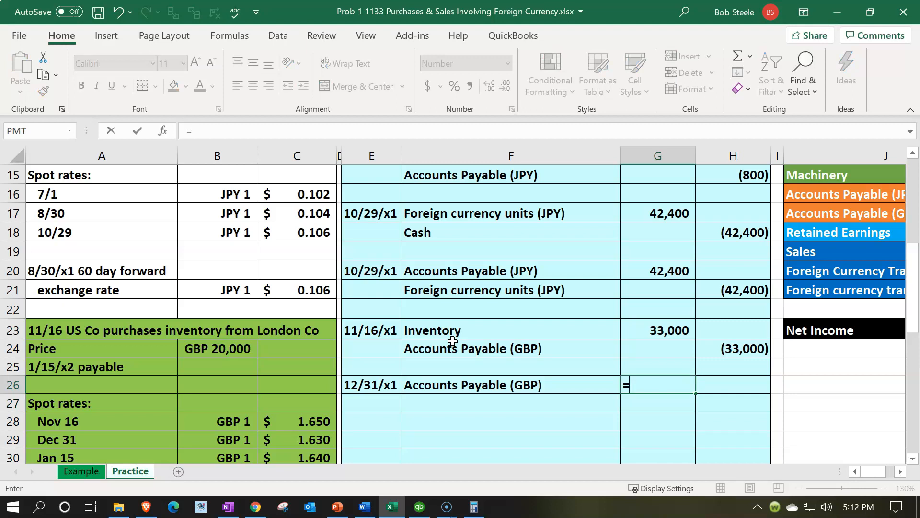
text(()
key(Left)
key(Left)
key(Left)
key(Left)
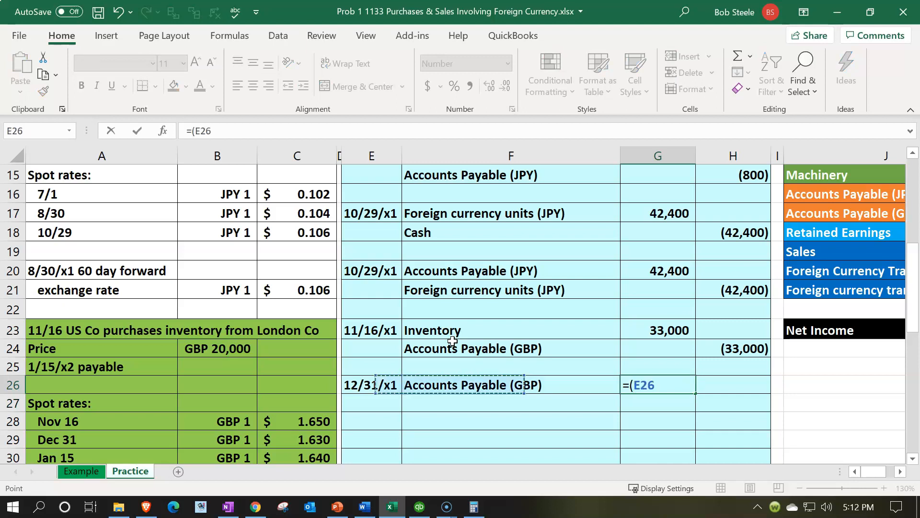
key(Down)
key(Down)
text(-)
key(Left)
key(Left)
key(Left)
key(Down)
key(Left)
key(Down)
key(Down)
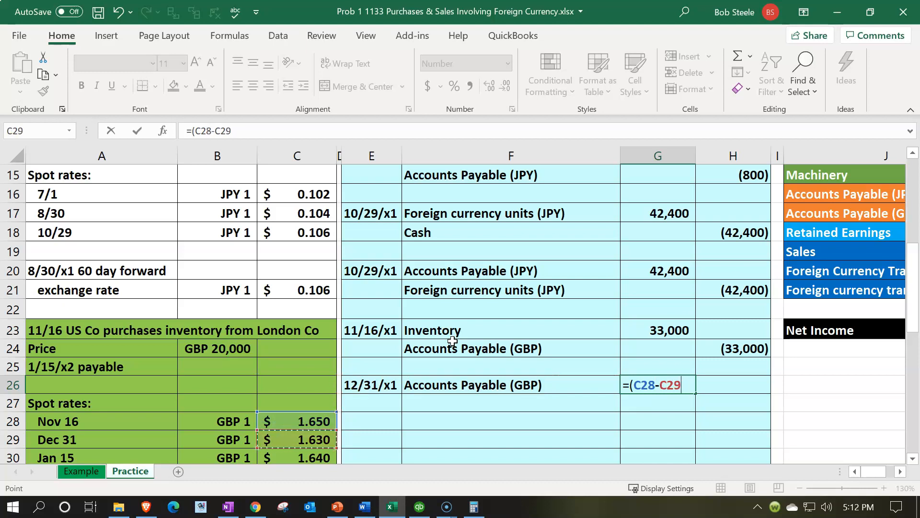
text()*)
Step: Enter the matching credit in H27 as the negative of the debit in G26
key(Left)
key(Left)
key(Left)
key(Left)
key(Left)
key(Up)
key(Up)
key(Return)
key(Right)
text(-)
Step: Examine the Year 1 account list and balances for the account that takes the 12/31/x1 credit
key(Left)
key(Up)
key(Return)
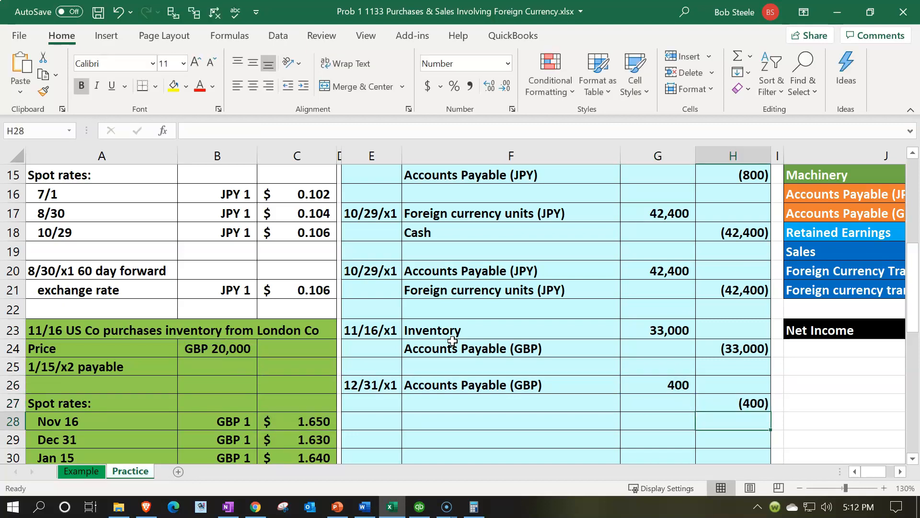
key(Left)
key(Left)
key(Up)
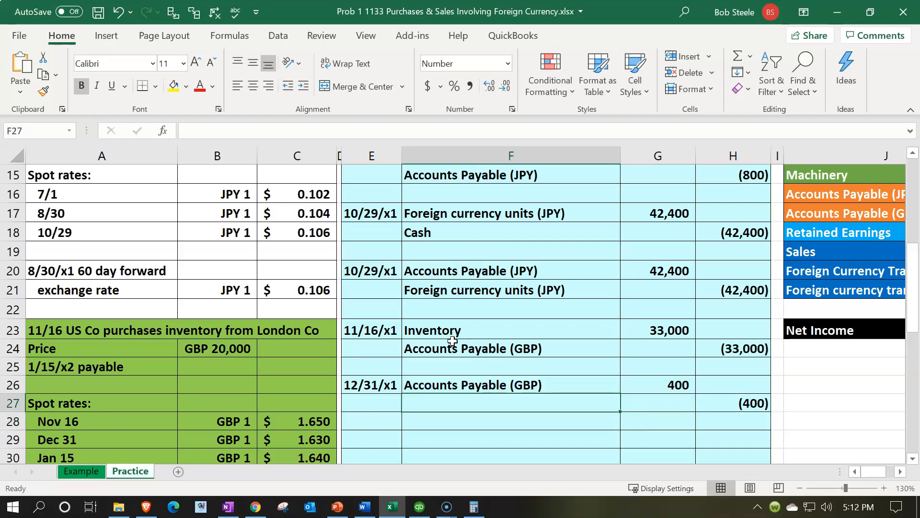
scroll(637, 329, up, 3)
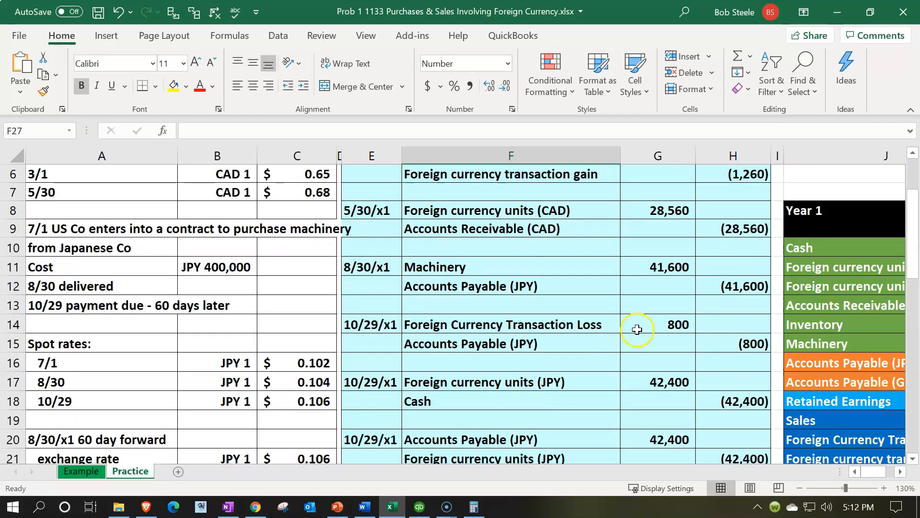
click(755, 320)
key(Right)
key(Right)
key(Right)
key(Right)
key(Right)
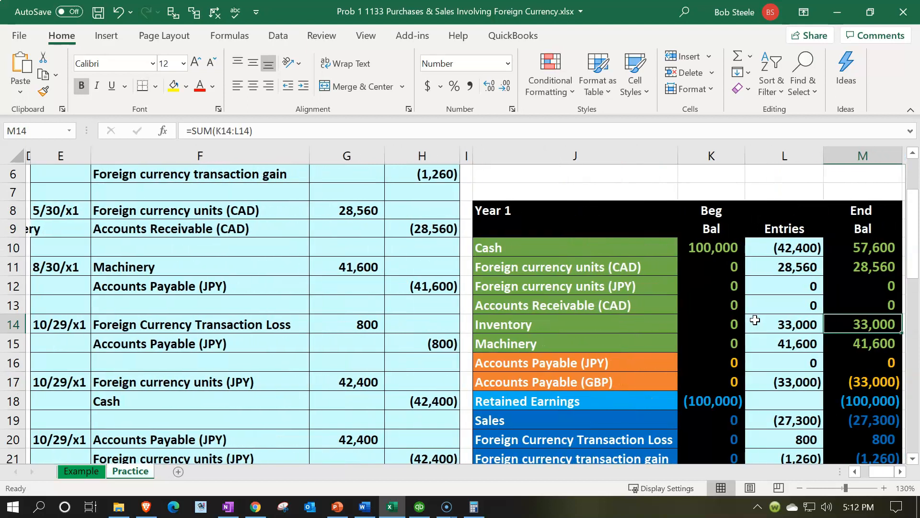
key(Down)
key(Down)
key(Down)
key(Down)
key(Down)
key(Down)
key(Down)
key(Down)
key(Down)
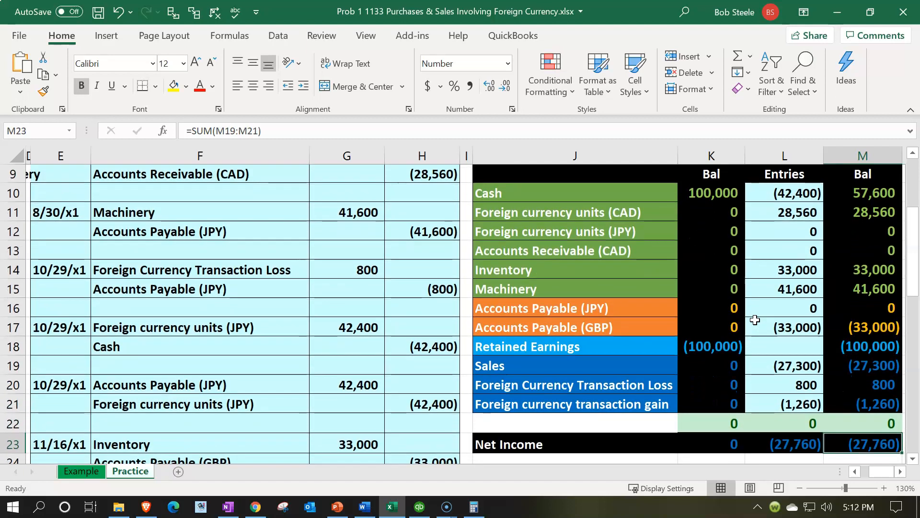
click(654, 405)
scroll(663, 421, down, 3)
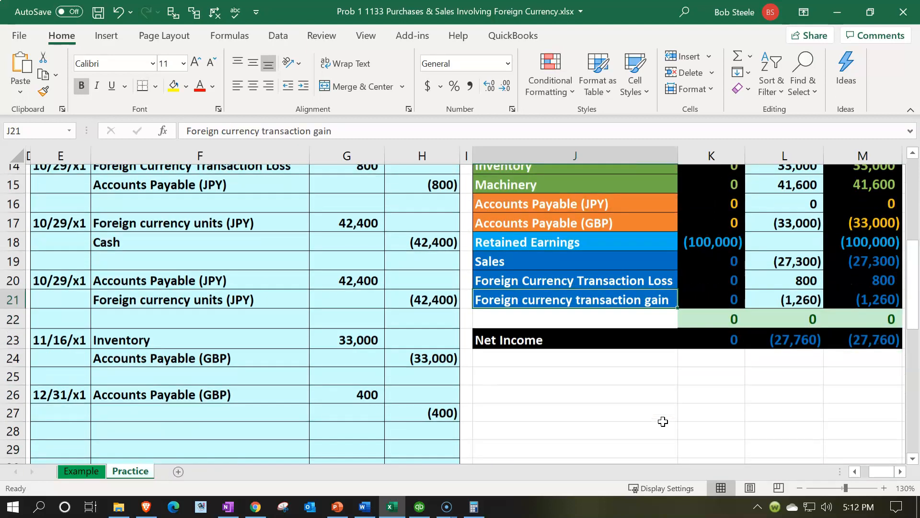
Step: Link the credit line's account name in F27 to the Foreign currency transaction gain label in the Year 1 account list
click(279, 353)
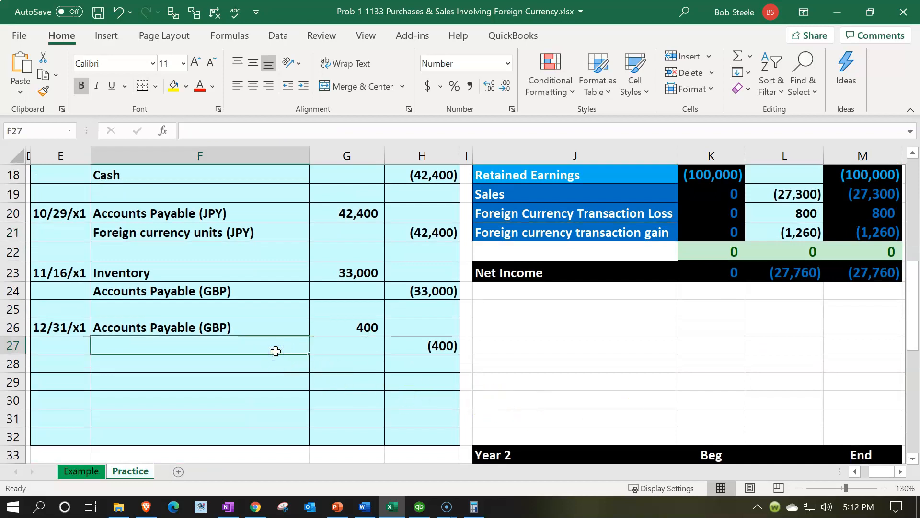
text(=0)
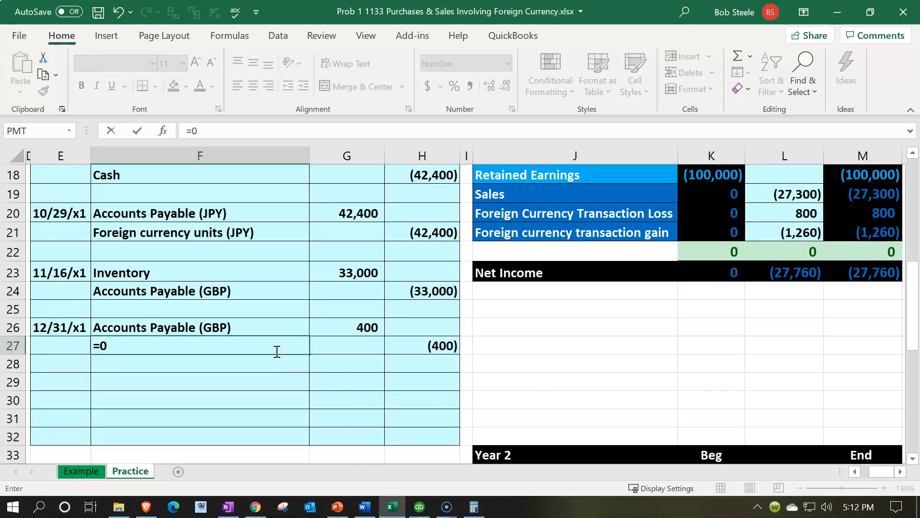
key(BackSpace)
key(Right)
key(Right)
key(Right)
key(Right)
key(Up)
key(Up)
key(Up)
key(Up)
key(Up)
key(Up)
key(Return)
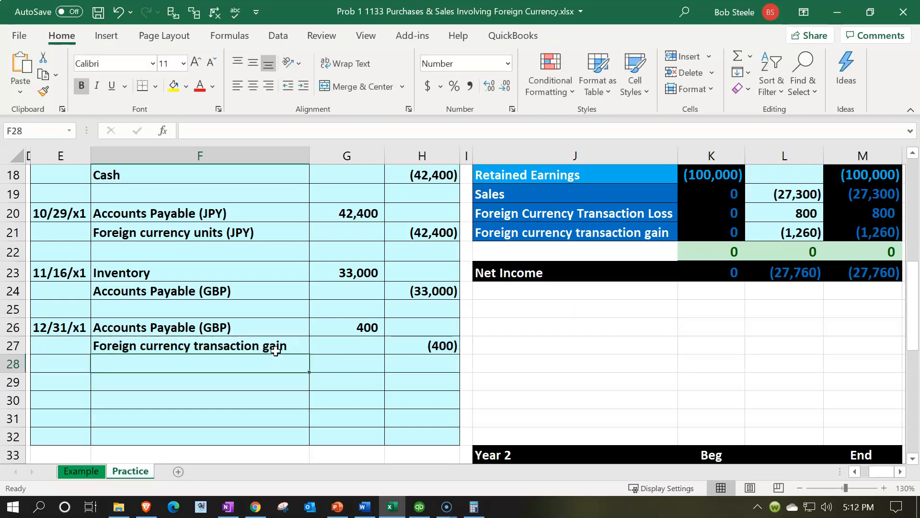
Step: Extend the Year 1 Accounts Payable (GBP) entries formula in L17 to =H24+G26
scroll(616, 290, up, 1)
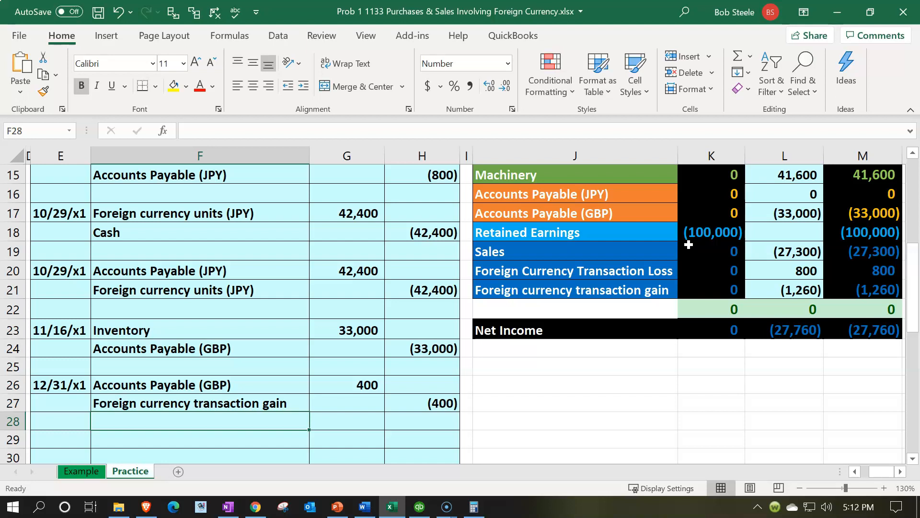
scroll(689, 244, up, 1)
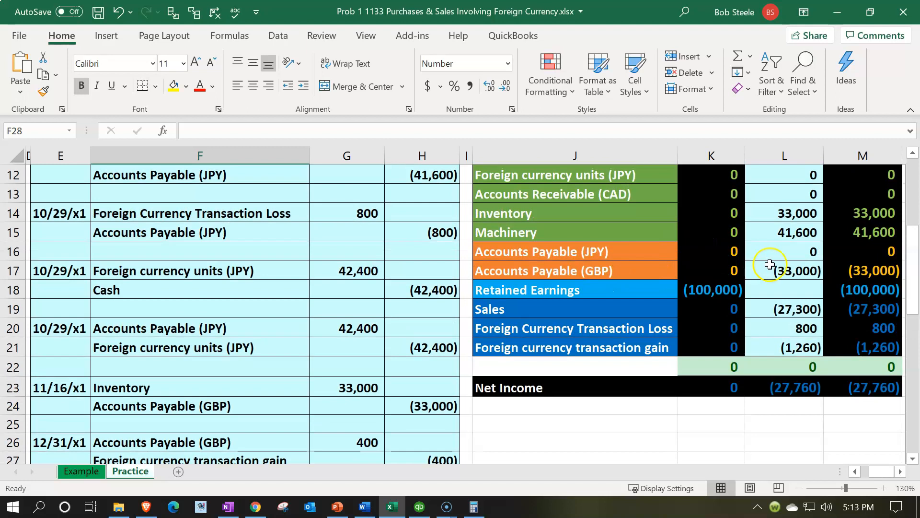
double_click(795, 271)
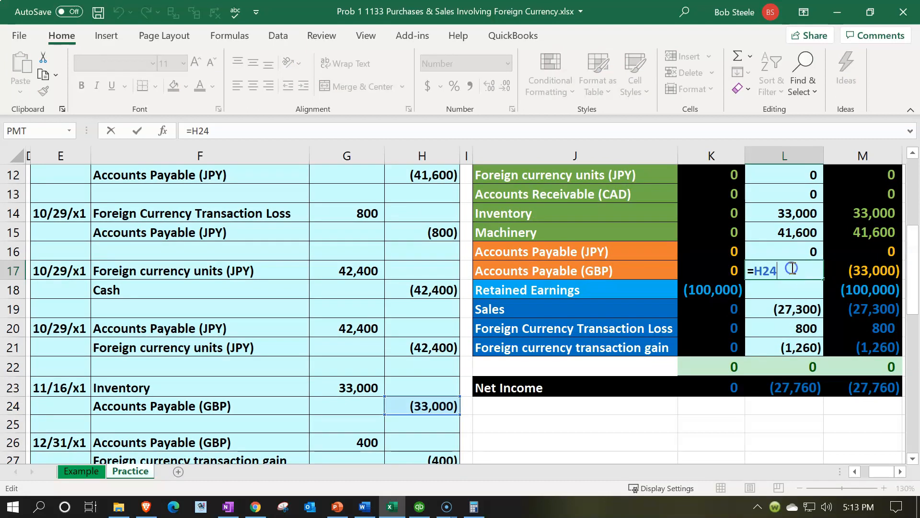
text(+)
scroll(474, 419, down, 1)
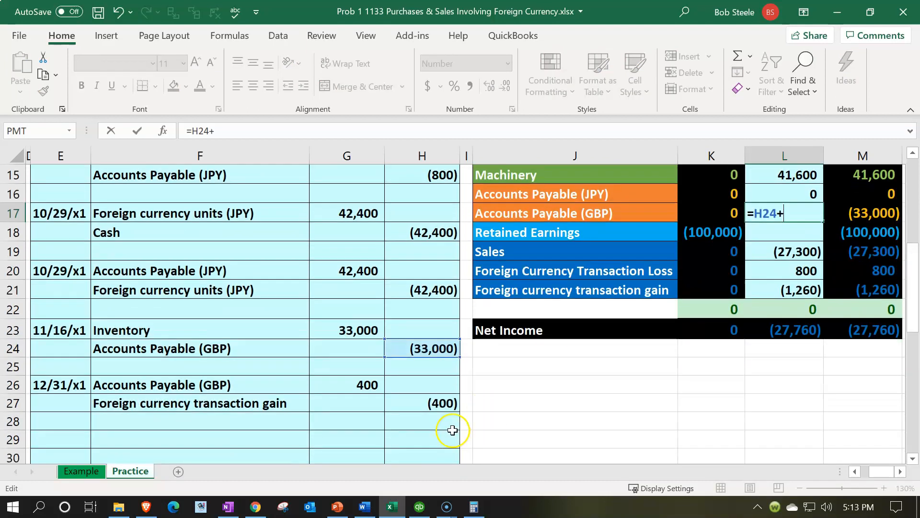
click(355, 377)
key(Return)
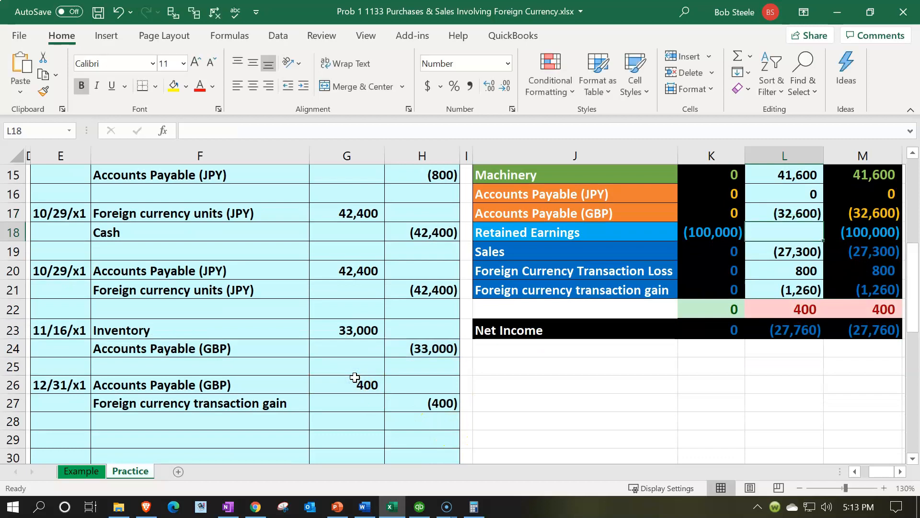
Step: Check the adjusted GBP payable by calculating 20000 times 1.63 in the calculator, and move the calculator out of view
key(Left)
key(Left)
key(Left)
key(Left)
key(Left)
key(Left)
key(Left)
key(Left)
key(Left)
key(Left)
key(Left)
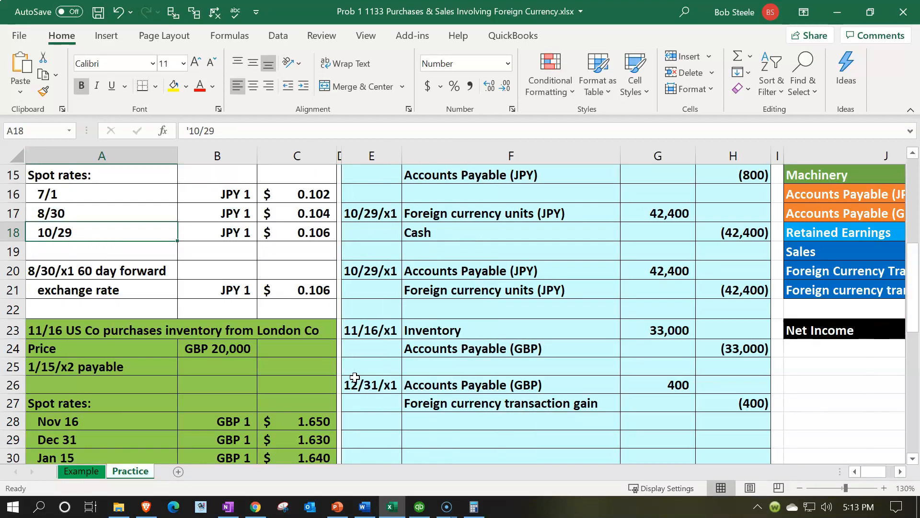
scroll(354, 377, down, 1)
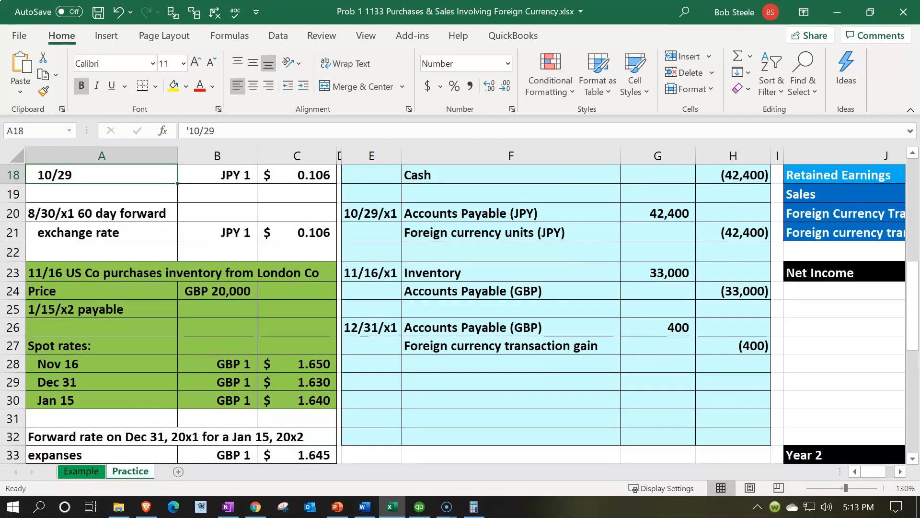
click(473, 506)
drag(481, 136, 484, 229)
click(471, 266)
text(200000)
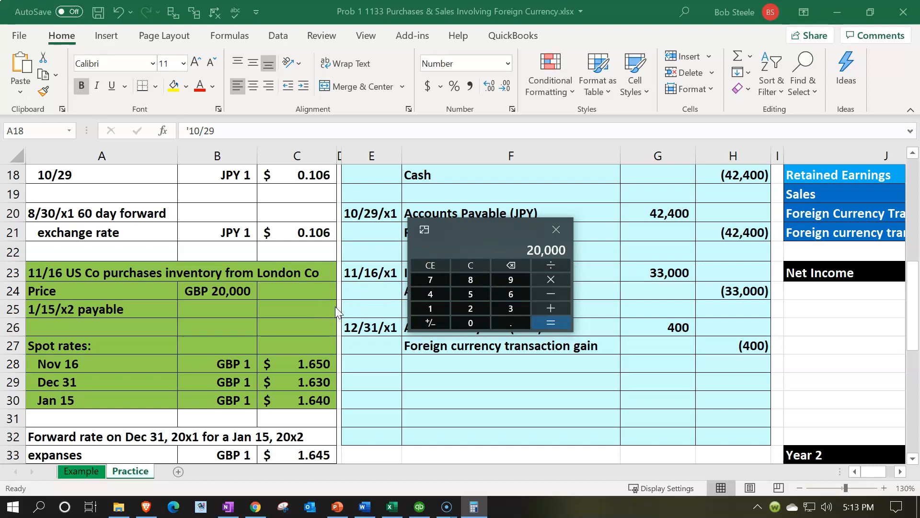
text(*1.63)
key(Return)
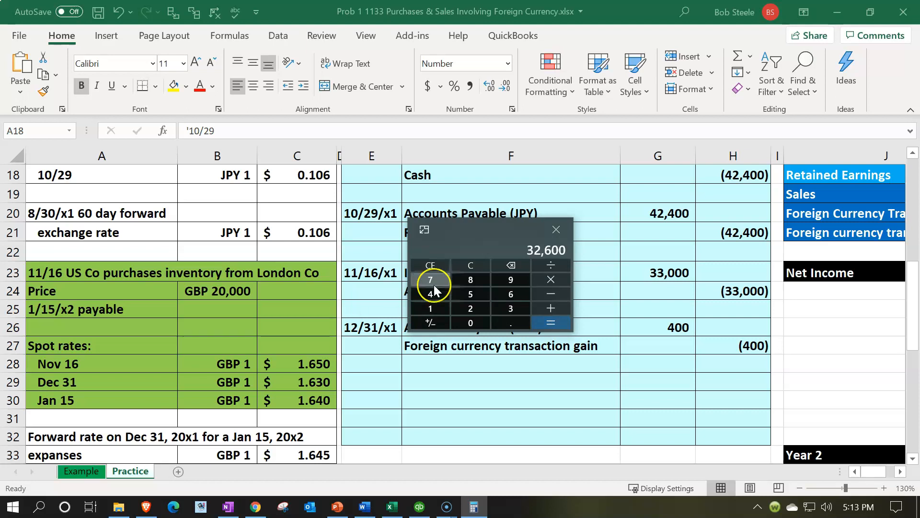
drag(482, 231, 481, 0)
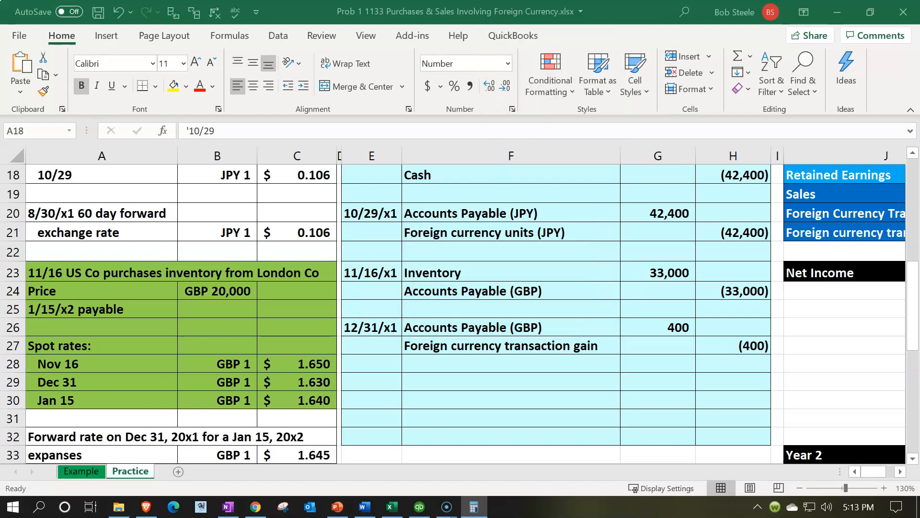
Step: Add the credit in H27 to the Foreign currency transaction gain entries formula in L21, and check the Accounts Payable (GBP) formula
click(655, 341)
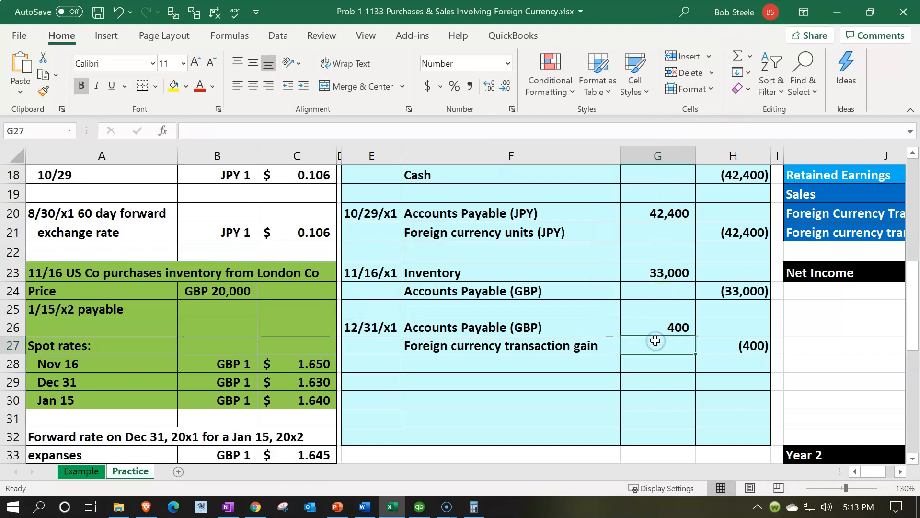
key(Right)
key(Right)
key(Right)
key(Right)
key(Right)
key(Right)
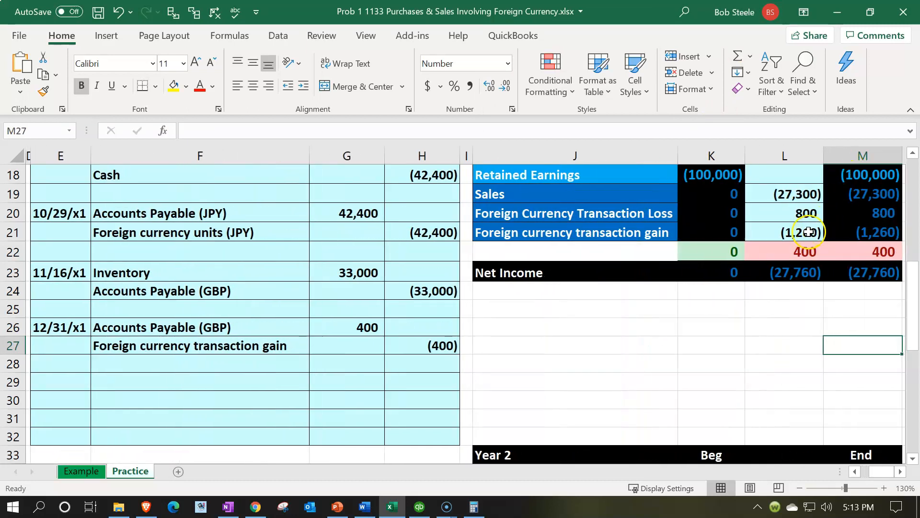
double_click(810, 232)
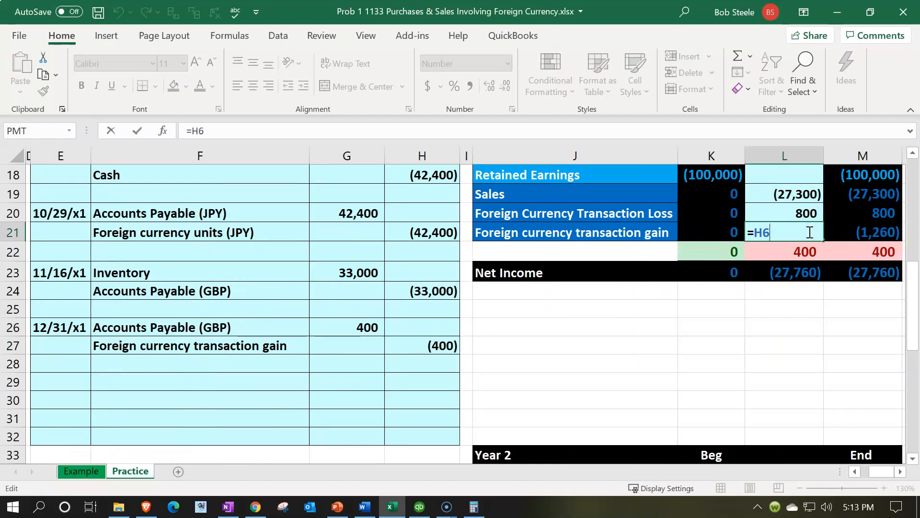
text(+)
click(442, 345)
key(Return)
key(Up)
key(Up)
key(Up)
key(Up)
key(Up)
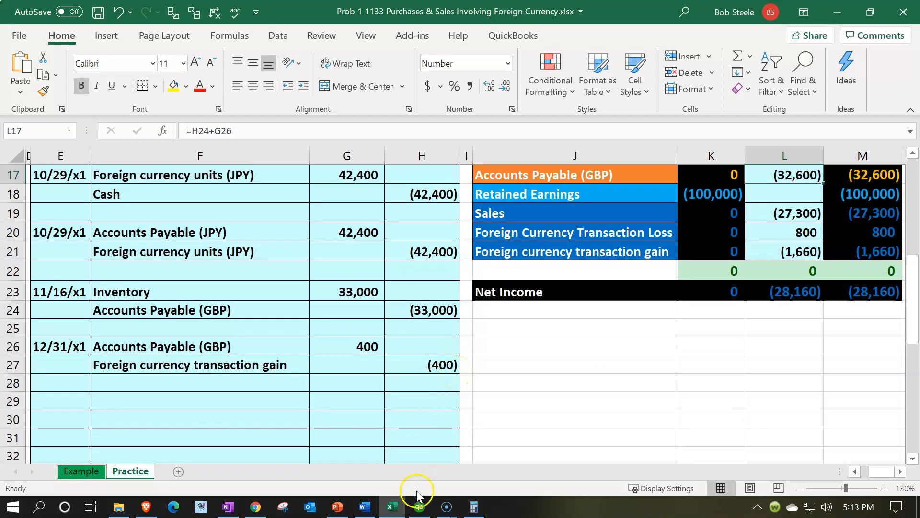
Step: Switch to QuickBooks Desktop and open the company file's currency list
click(419, 509)
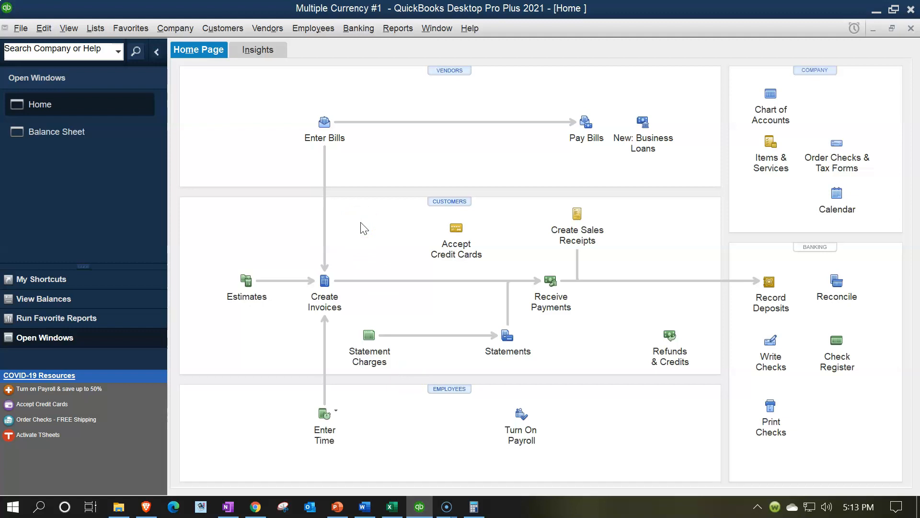
click(97, 29)
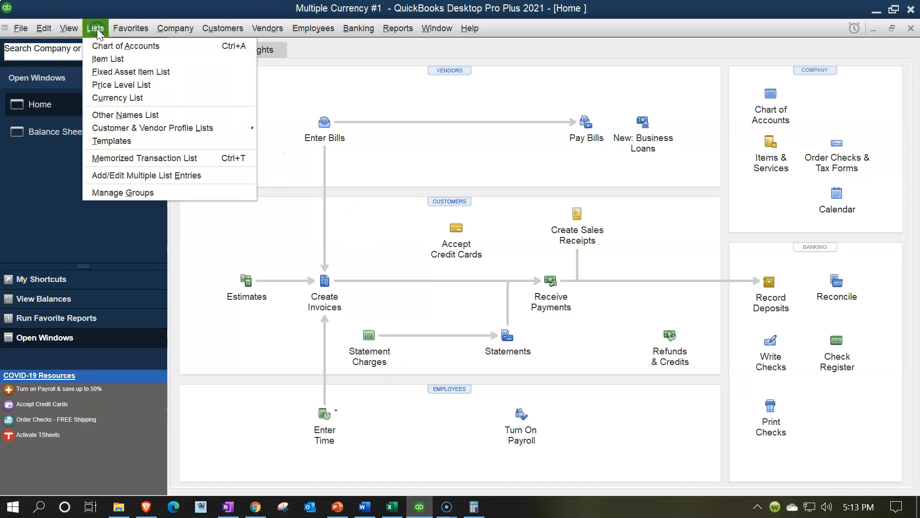
click(115, 98)
click(234, 226)
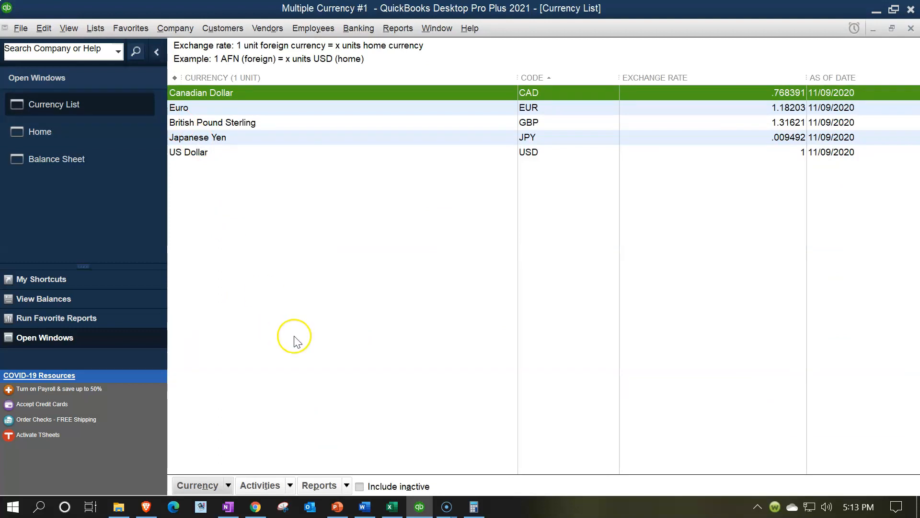
Step: Download the latest exchange rates for all active currencies
click(289, 485)
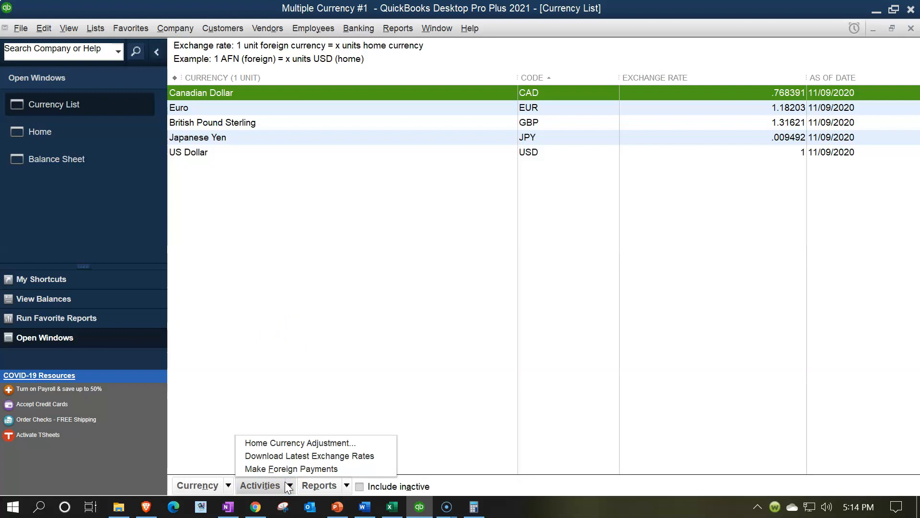
click(287, 456)
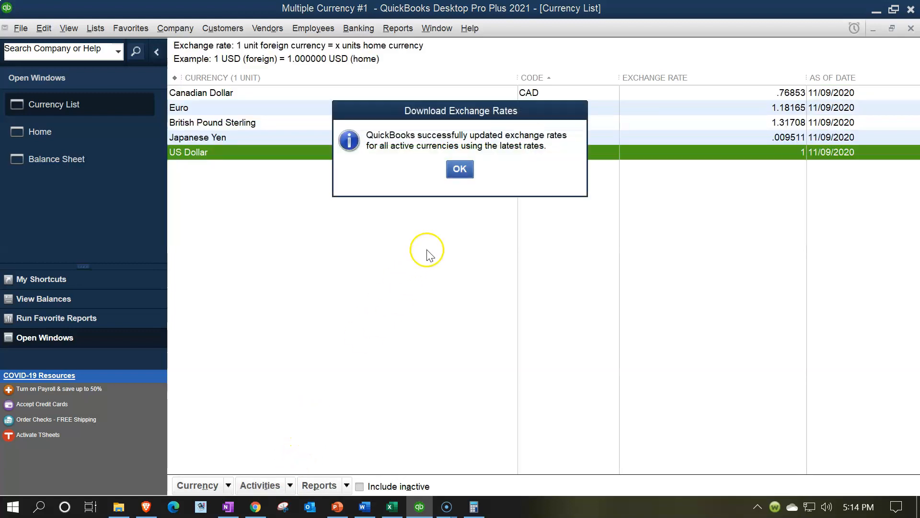
click(460, 170)
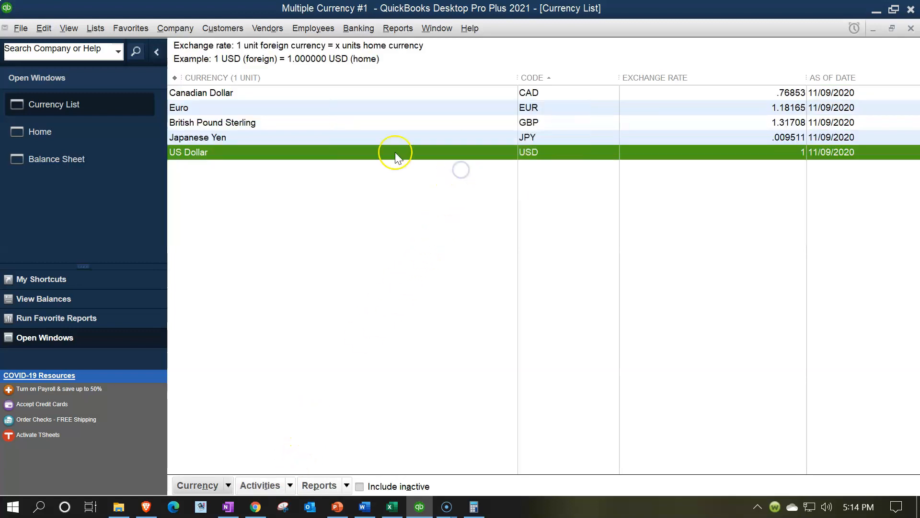
Step: Open British Pound Sterling for editing and add an exchange rate row dated 12/31/2021
click(272, 121)
double_click(271, 122)
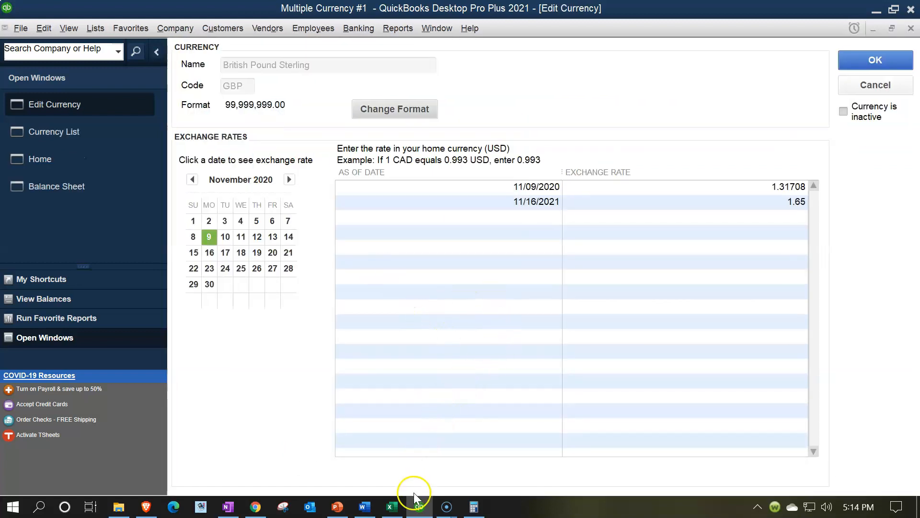
click(392, 508)
click(420, 507)
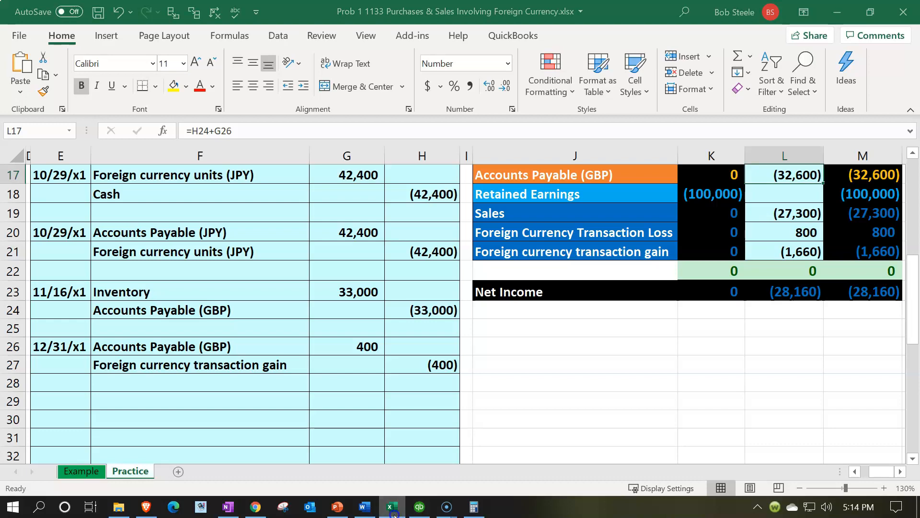
click(493, 215)
text(12/31/2021)
key(Tab)
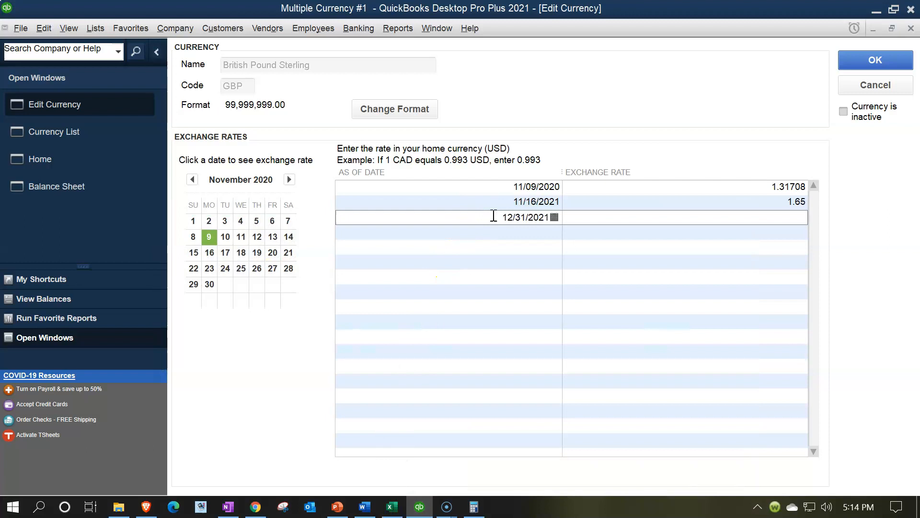
Step: Switch to the Excel worksheet and look up the Dec 31 GBP spot rate
click(392, 508)
click(341, 369)
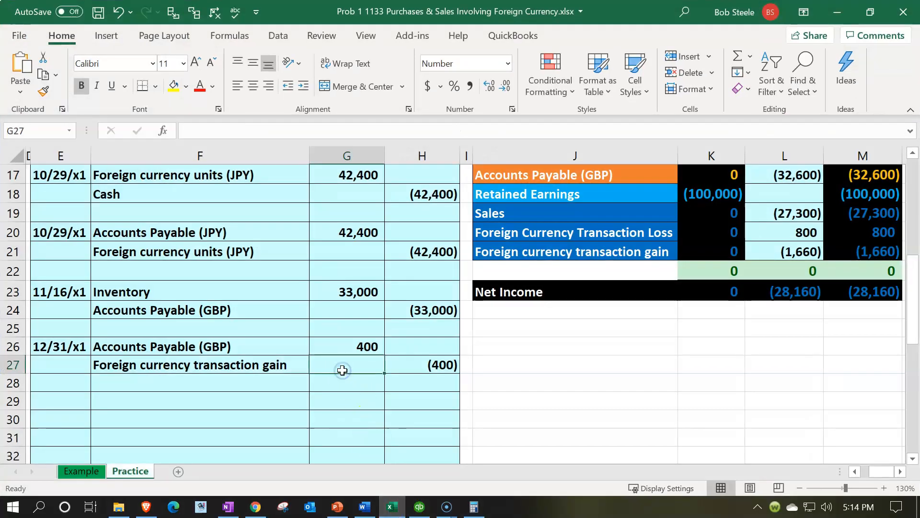
key(Left)
key(Left)
key(Left)
key(Left)
key(Left)
key(Left)
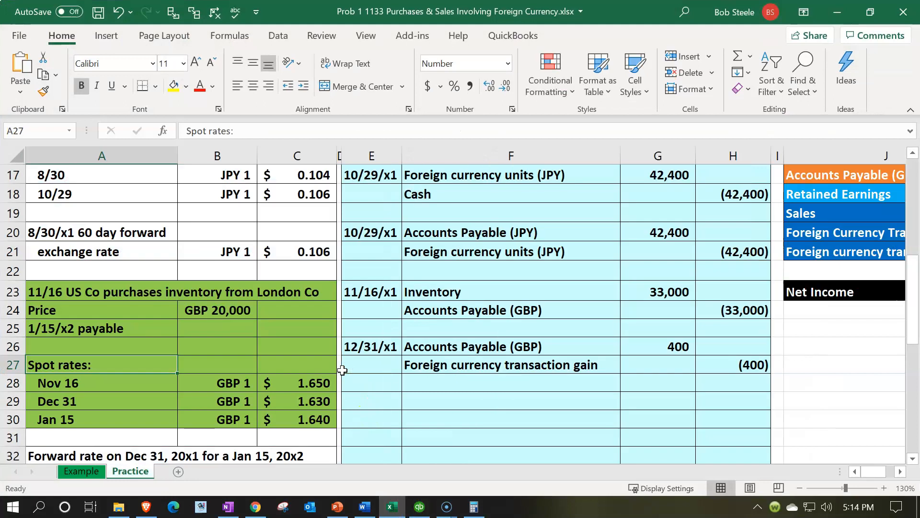
click(314, 402)
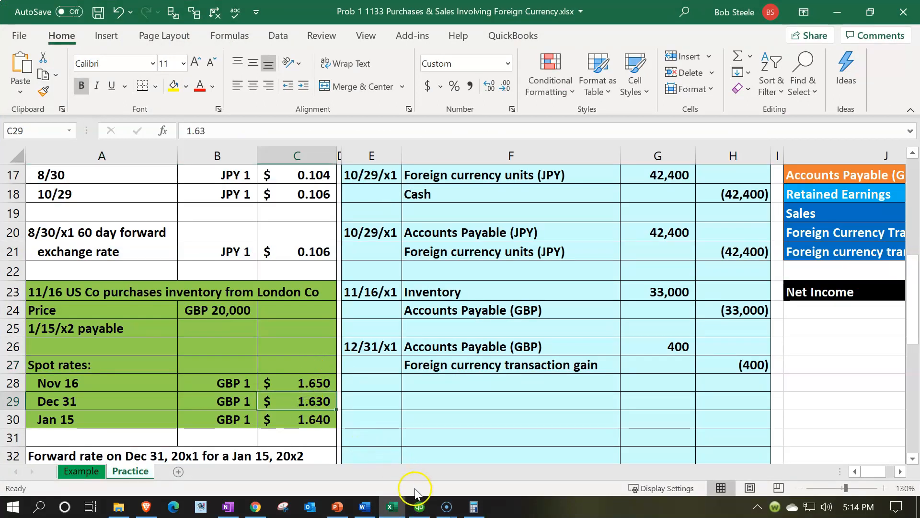
Step: Switch back to QuickBooks, set the 12/31/2021 GBP exchange rate to 1.63, and save the currency
click(419, 506)
click(794, 216)
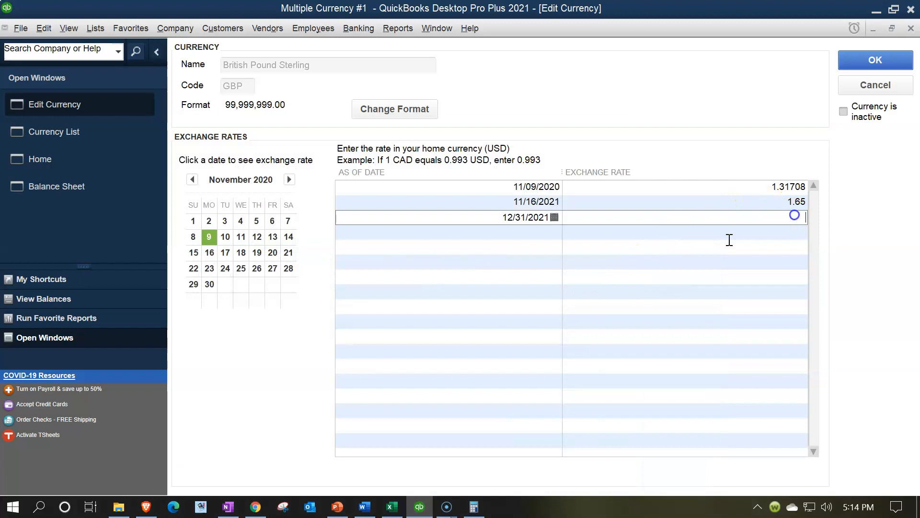
text(1.63)
click(687, 258)
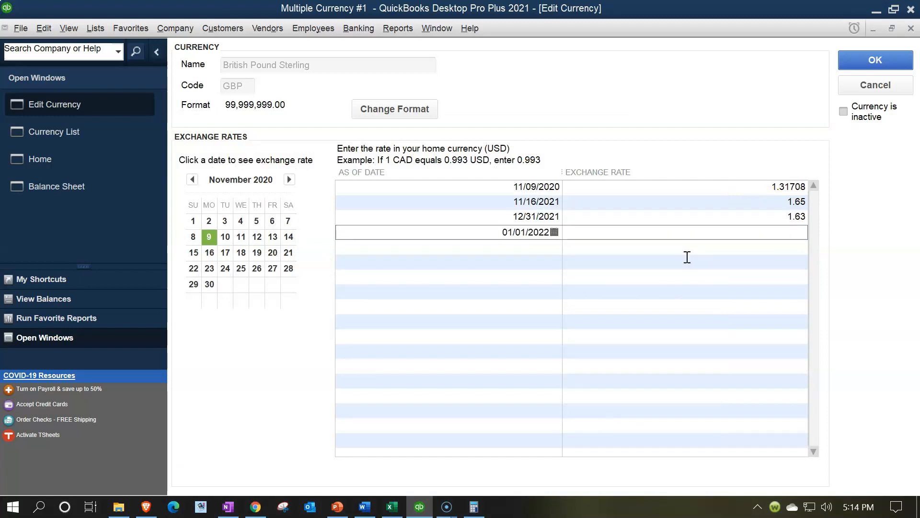
click(863, 61)
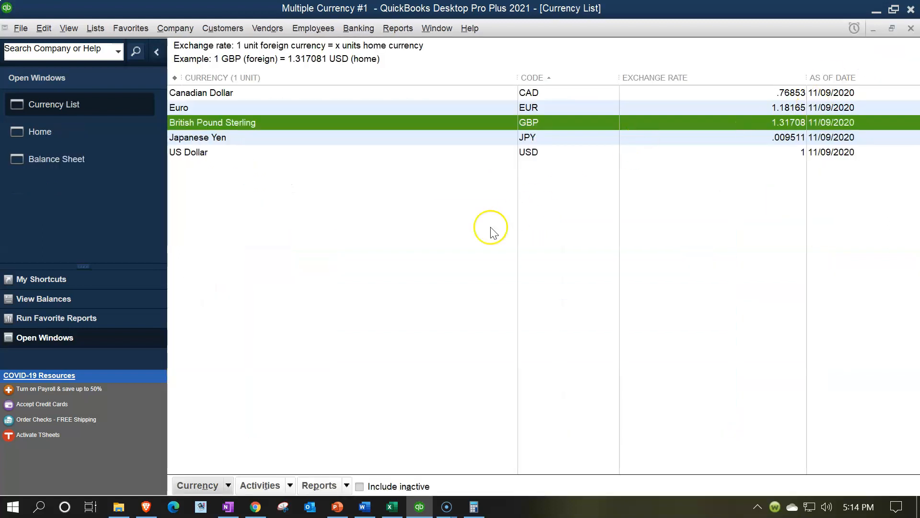
Step: Start a home currency adjustment from the currency list, dated 12/31/2021, for British Pound Sterling
click(290, 486)
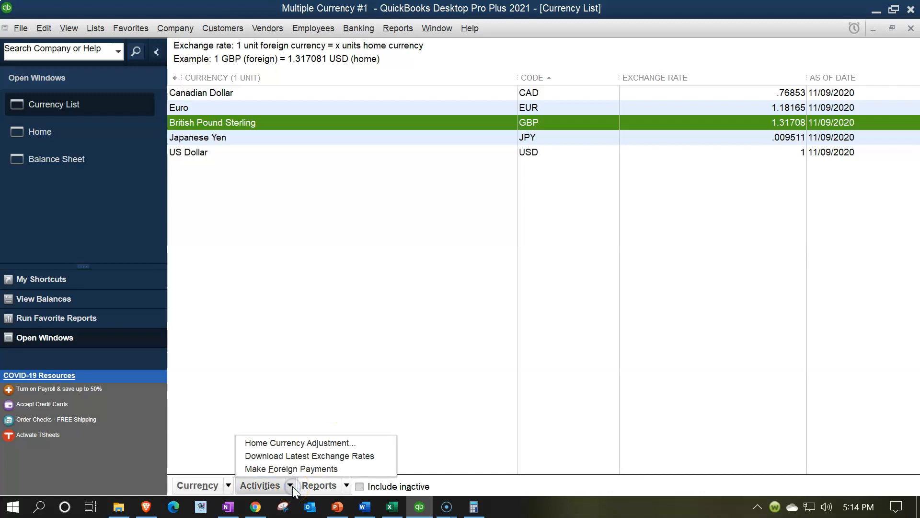
click(285, 467)
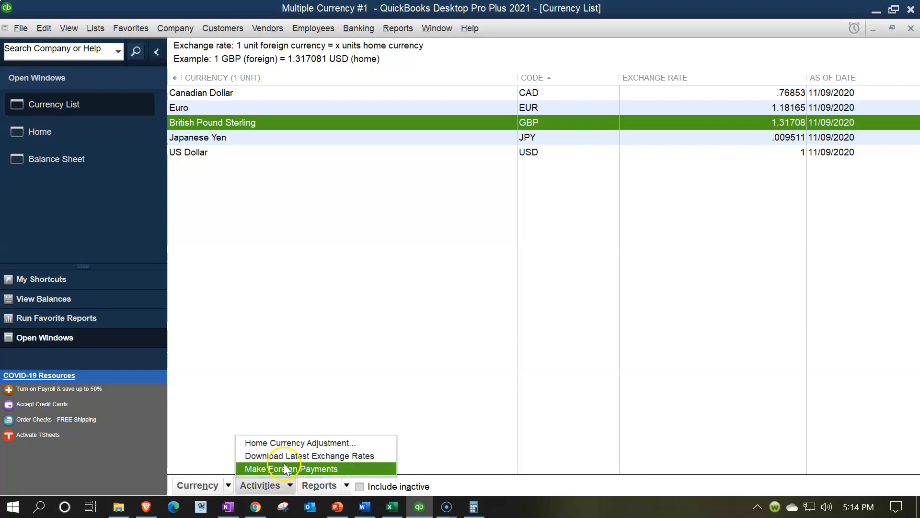
click(317, 442)
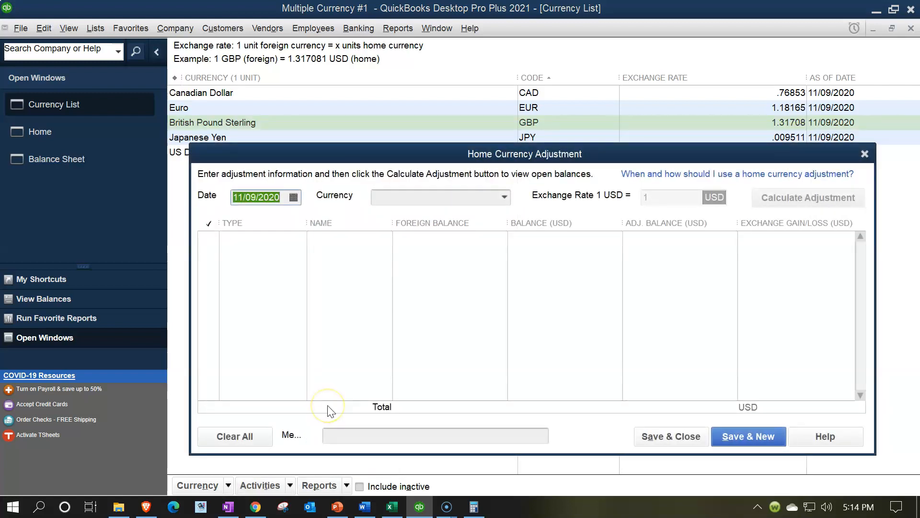
text(1)
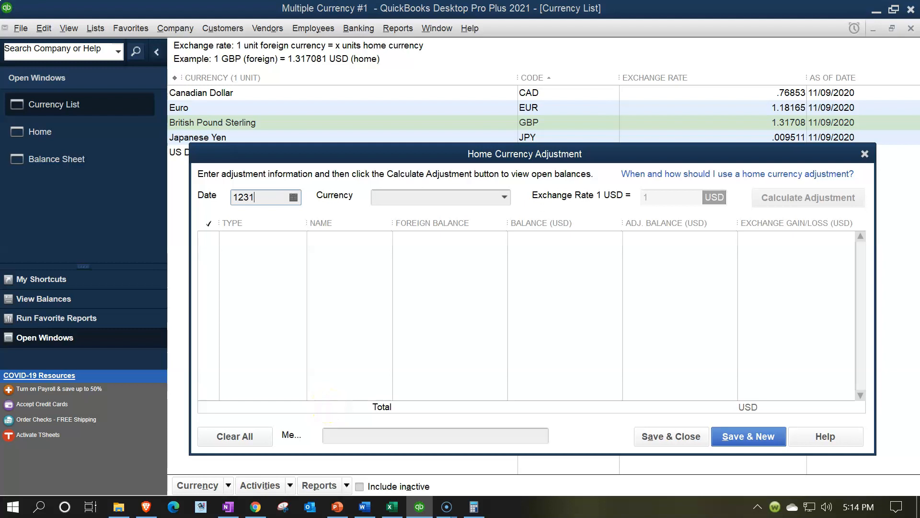
text(2/31/2021)
key(Tab)
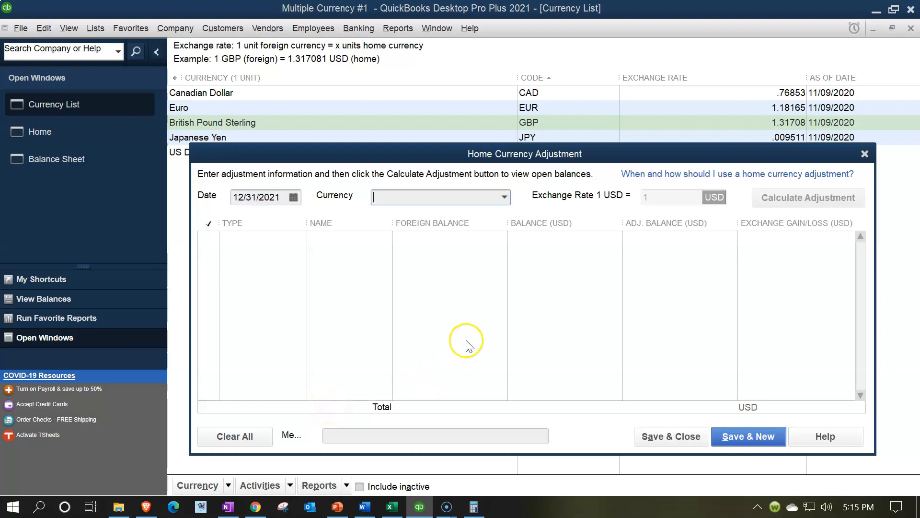
click(504, 198)
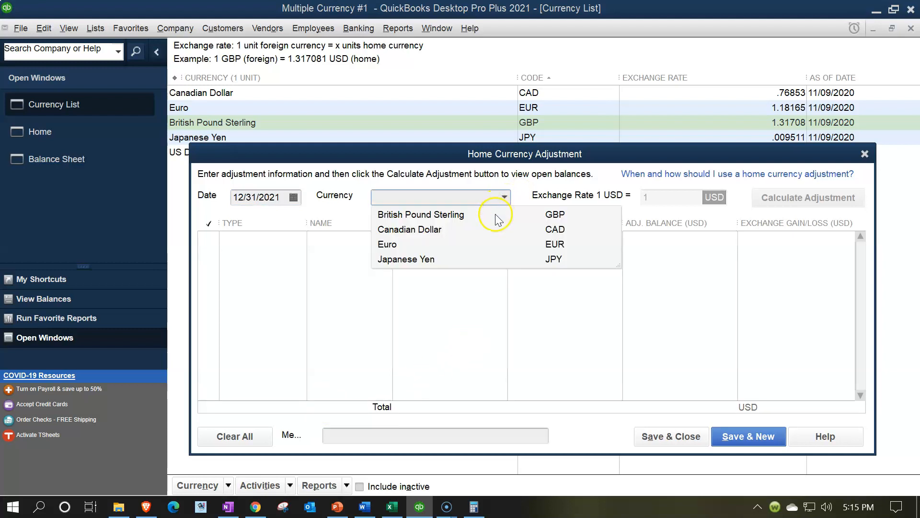
click(459, 217)
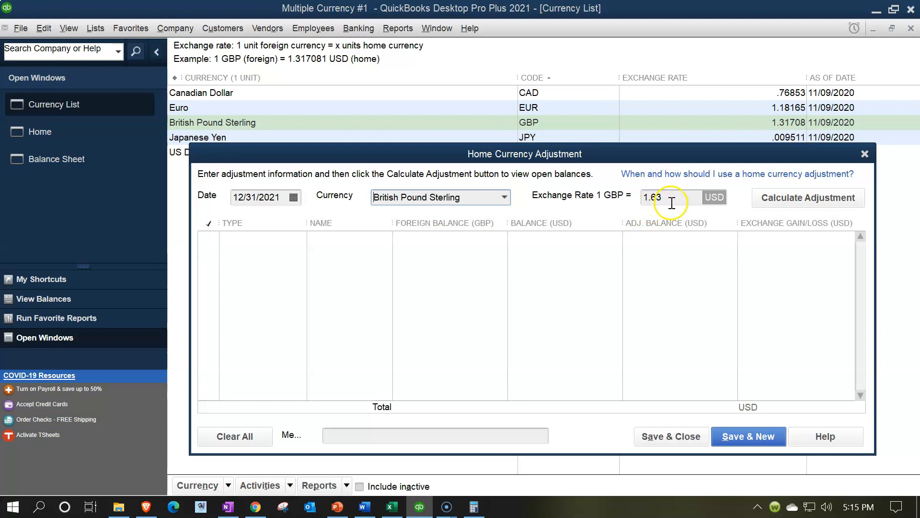
Step: Calculate the GBP adjustment, include the Vendor 3 (GBP) balance, and save and close it
click(802, 204)
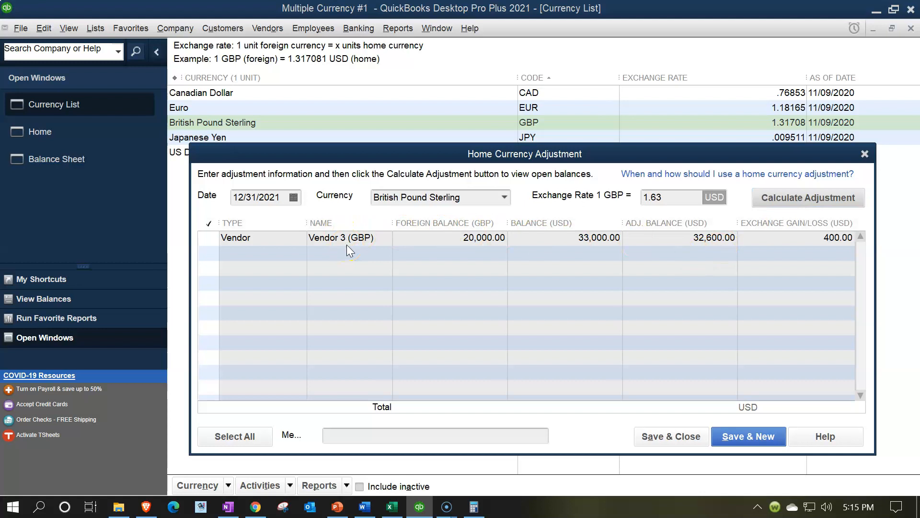
click(210, 238)
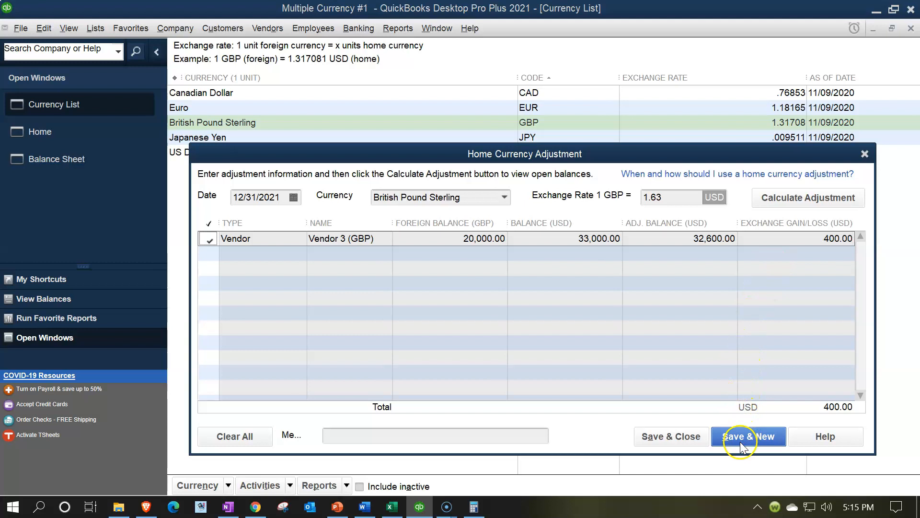
click(668, 437)
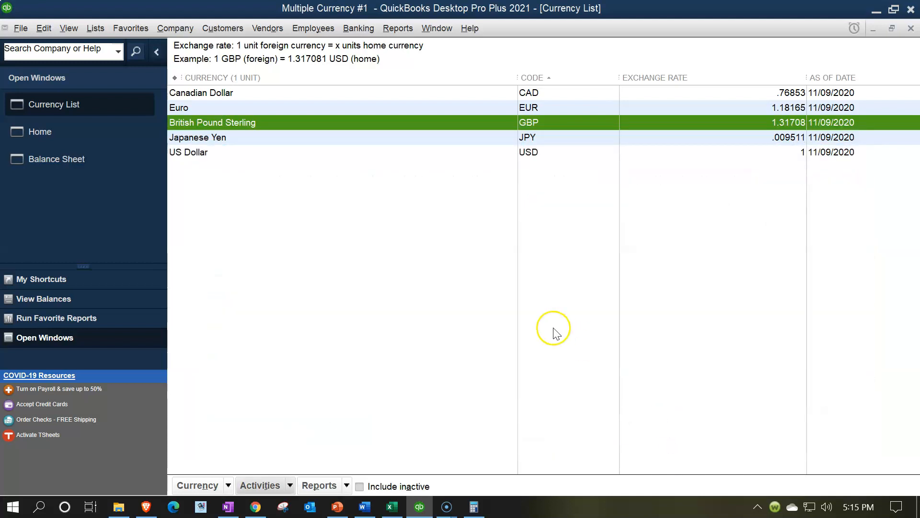
Step: Review the Accounts Payable (GBP) transactions behind the balance sheet amount, and close the detail report
click(99, 167)
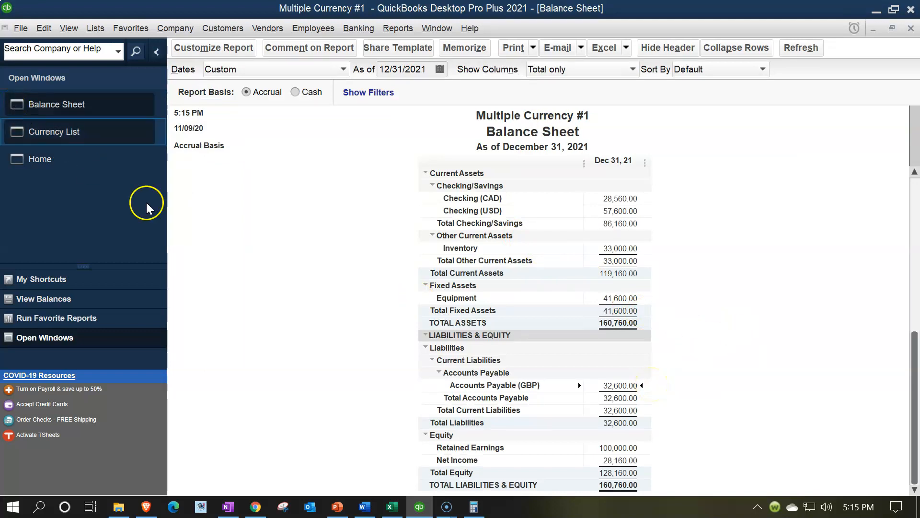
double_click(621, 385)
click(693, 193)
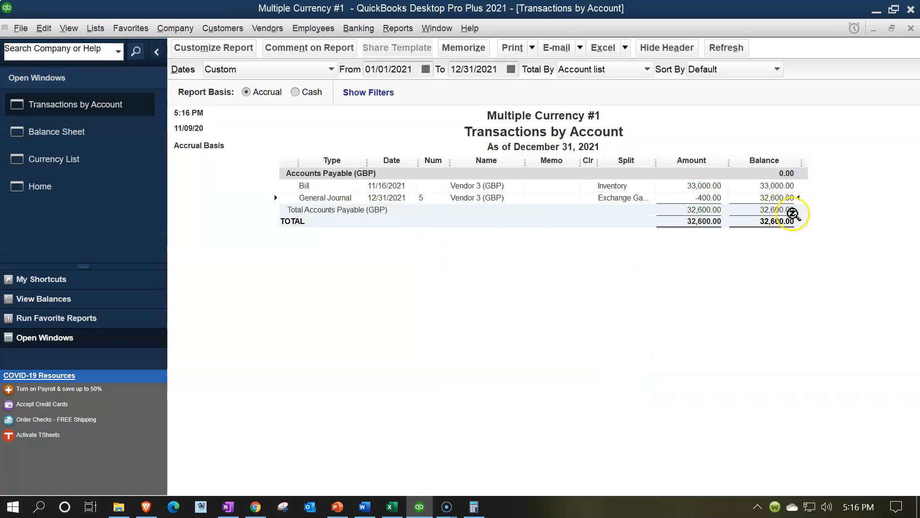
click(911, 28)
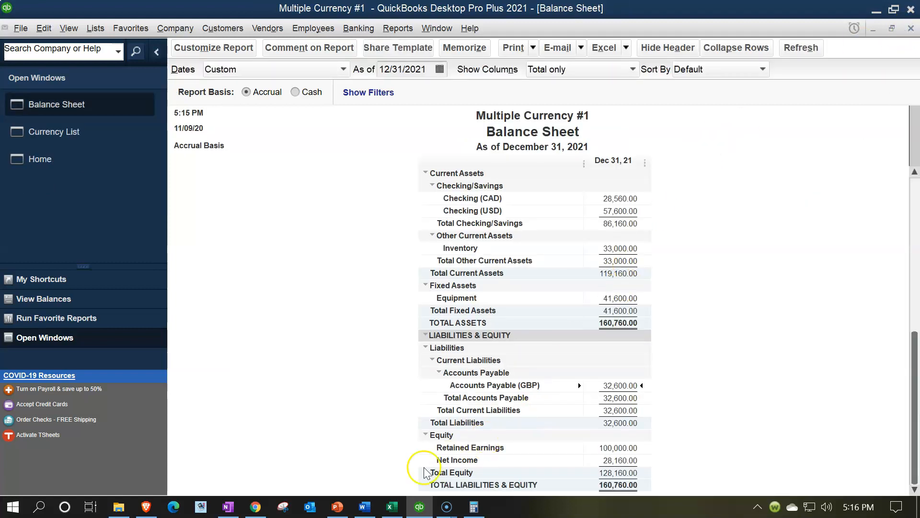
Step: Switch to the Excel worksheet and examine the Year 1 ending balances against the QuickBooks balance sheet
click(392, 507)
scroll(736, 314, up, 3)
click(768, 288)
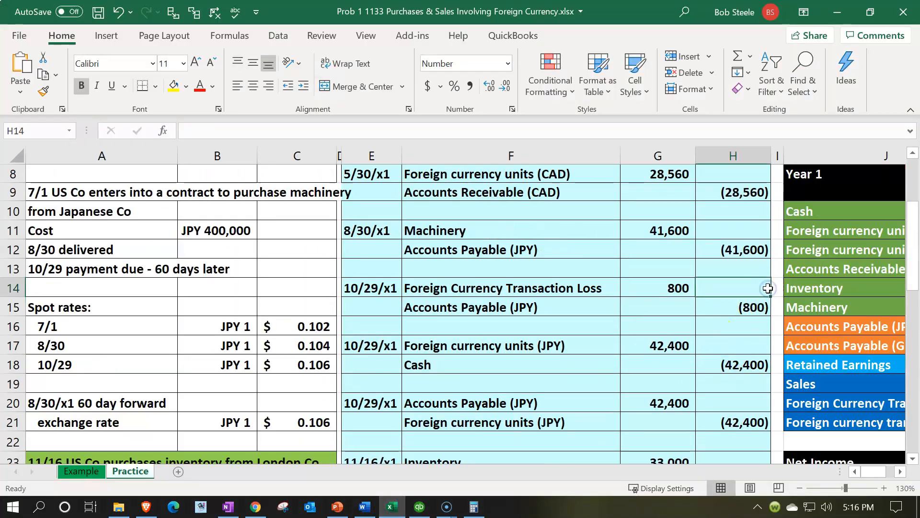
key(Right)
key(Right)
key(Right)
key(Right)
key(Right)
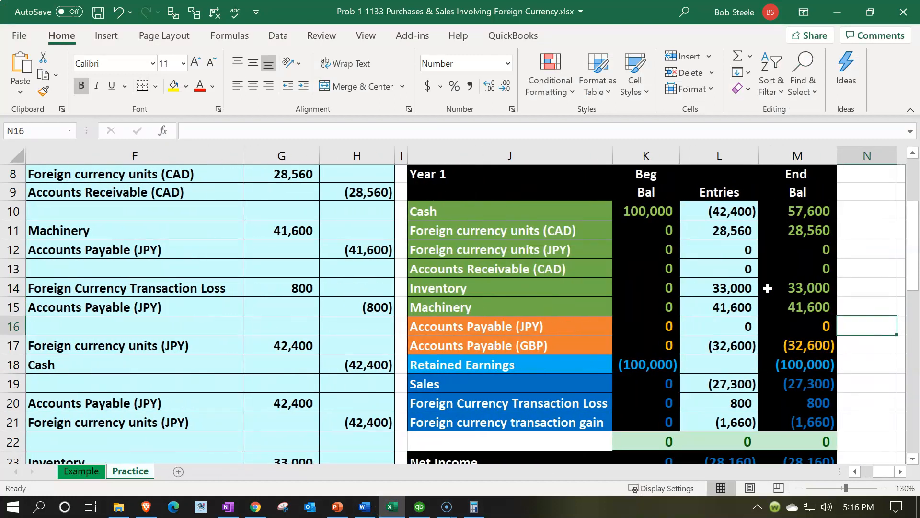
key(Down)
key(Down)
key(Down)
key(Down)
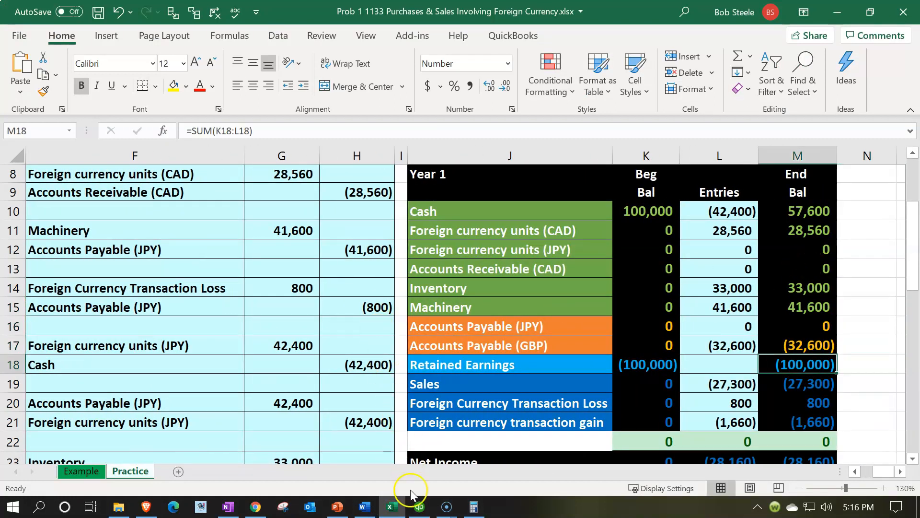
Step: Switch to QuickBooks and run the standard Profit & Loss report for 01/01/2021 to 12/31/2021
click(419, 506)
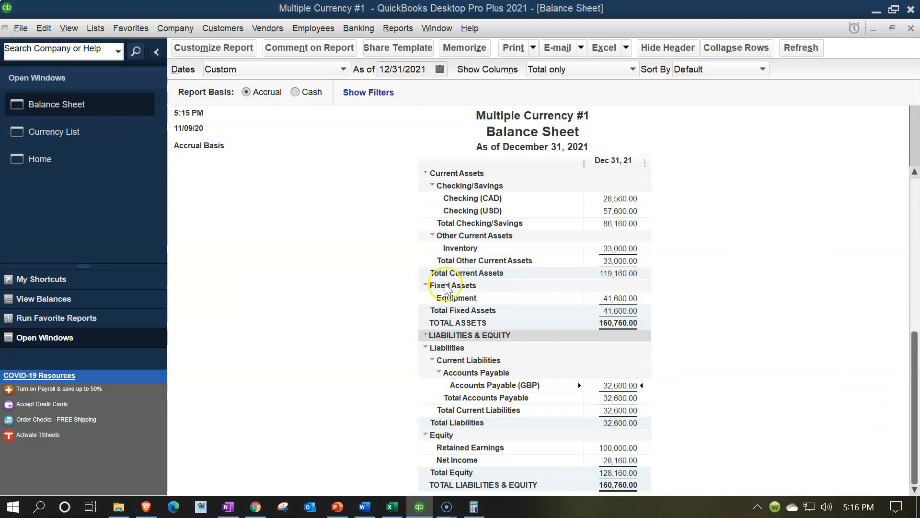
click(412, 32)
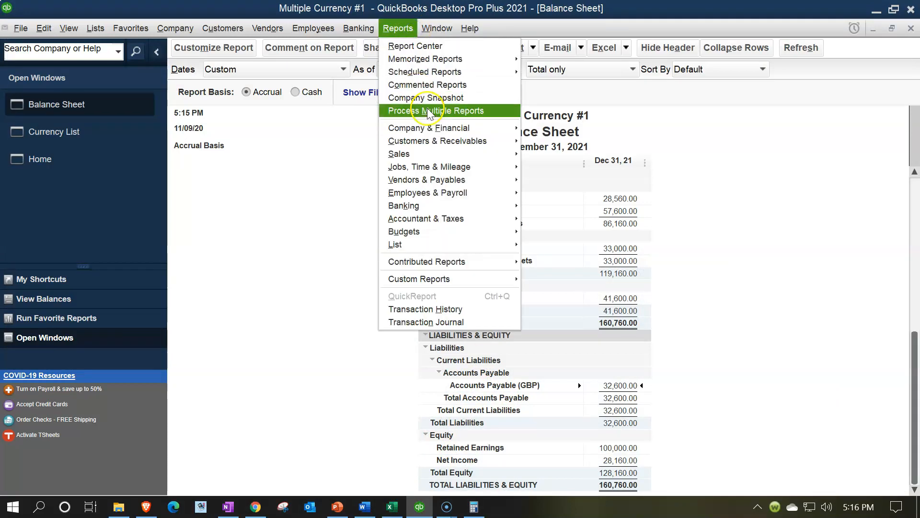
mouse_move(438, 135)
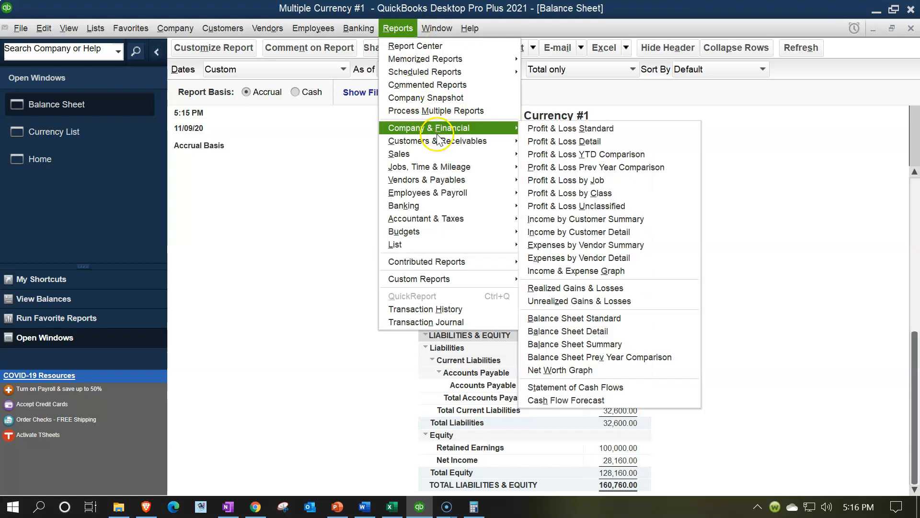
click(556, 129)
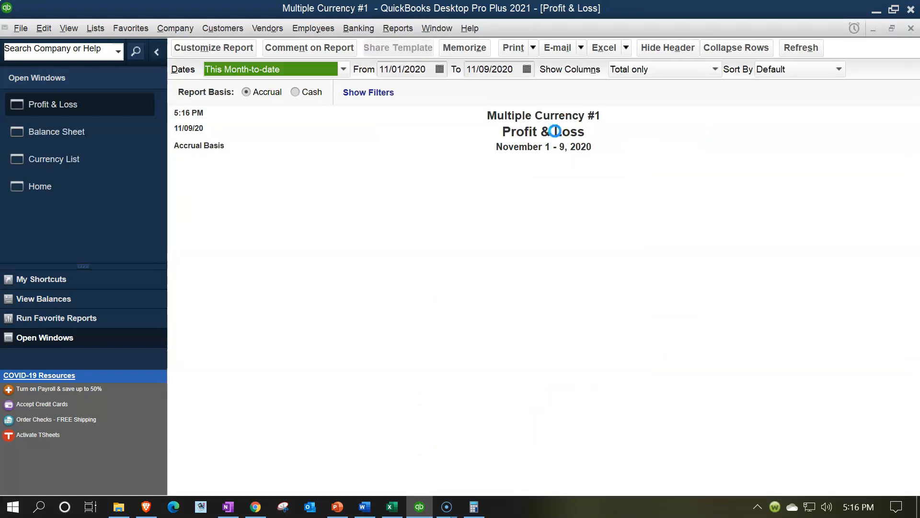
text(01/01/21)
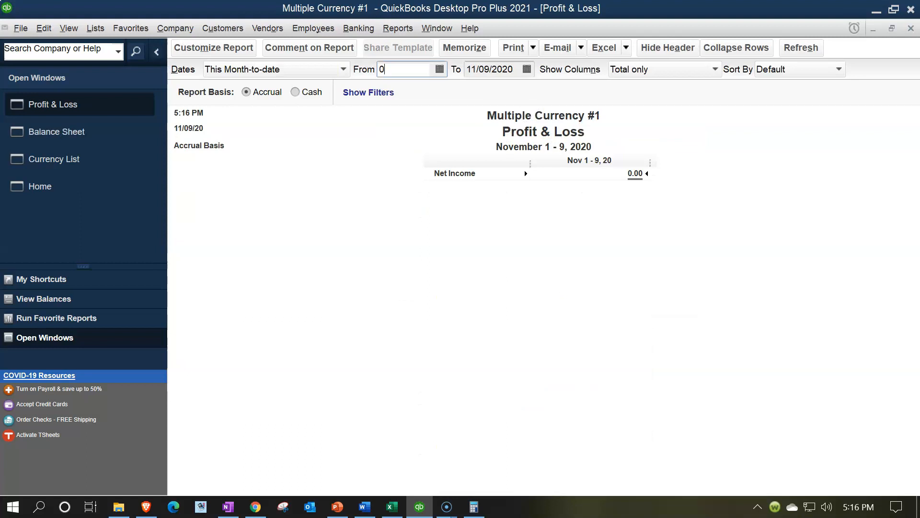
key(Tab)
text(12/31/2021)
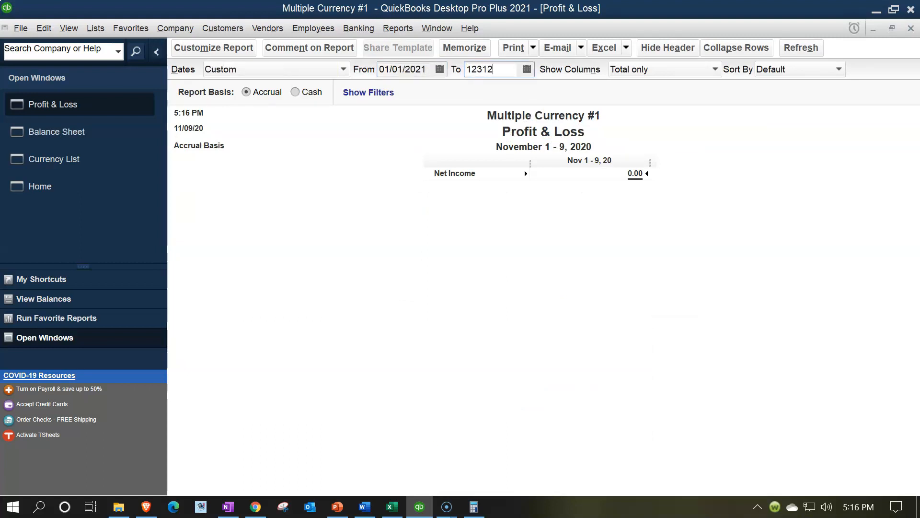
key(Tab)
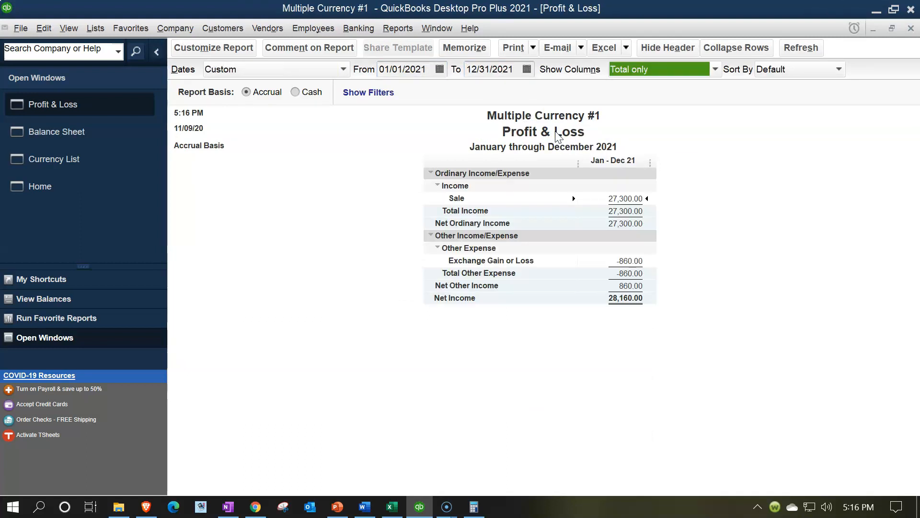
Step: Review the transaction detail behind Exchange Gain or Loss, and close the detail report
click(631, 259)
double_click(632, 259)
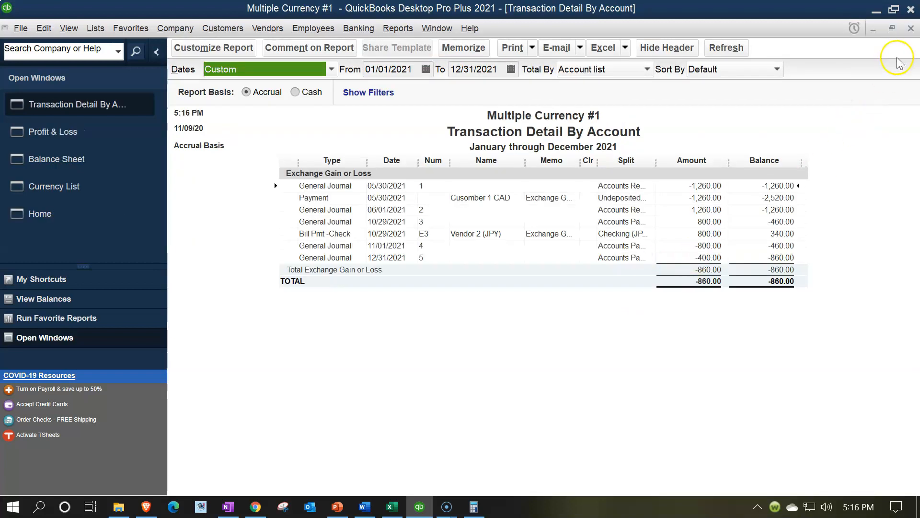
click(911, 28)
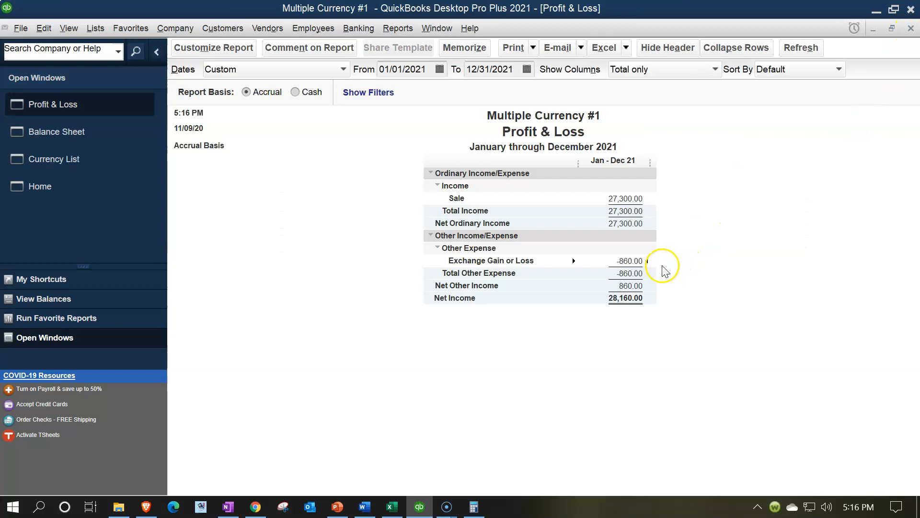
Step: Switch to Excel and check the sum of the foreign currency transaction loss and gain, in entries and ending balances
click(392, 507)
drag(730, 413, 732, 424)
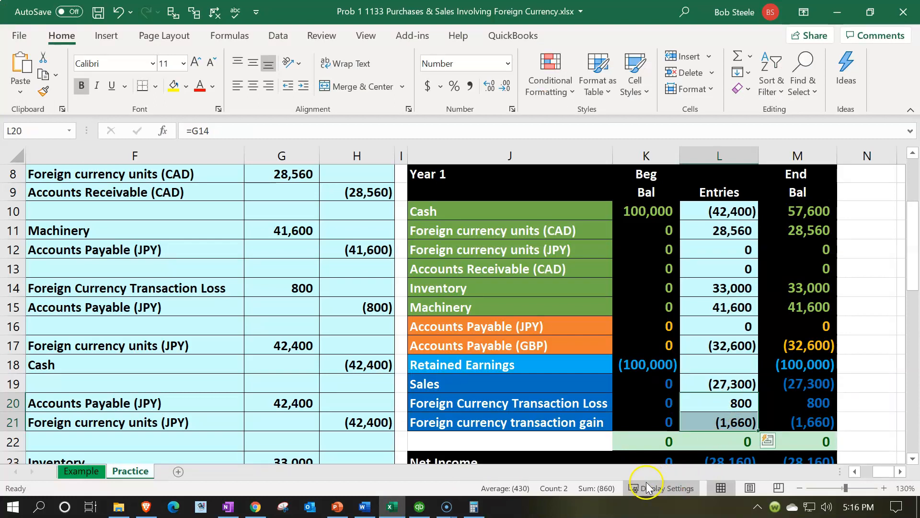
drag(781, 405, 782, 413)
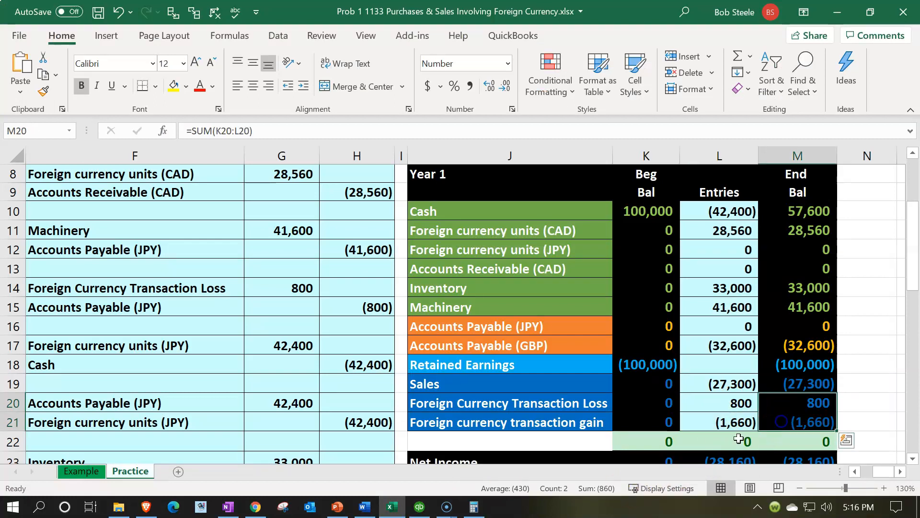
Step: Switch back to QuickBooks, bring up the balance sheet, and go to the home page
click(416, 507)
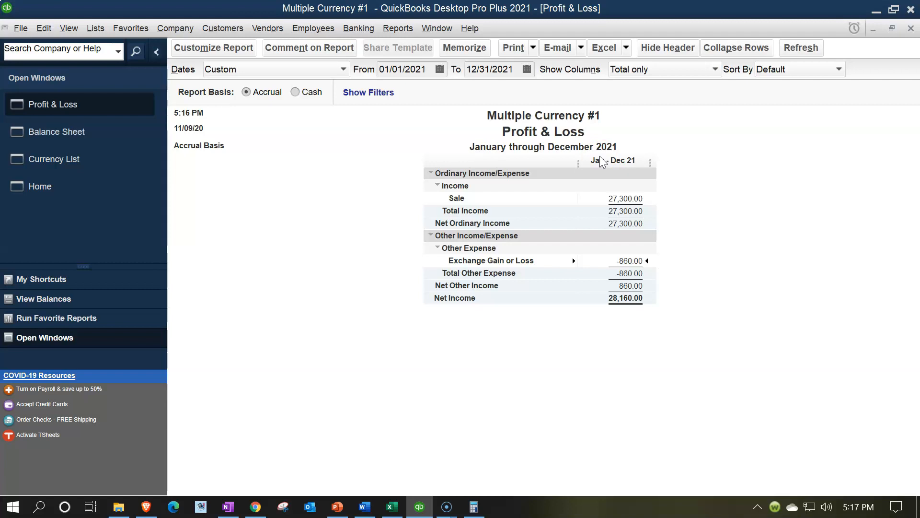
click(98, 137)
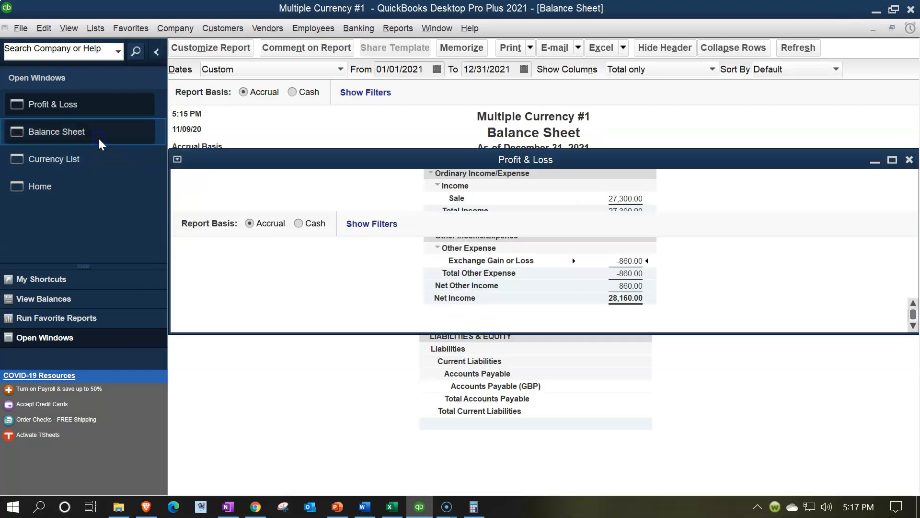
click(56, 187)
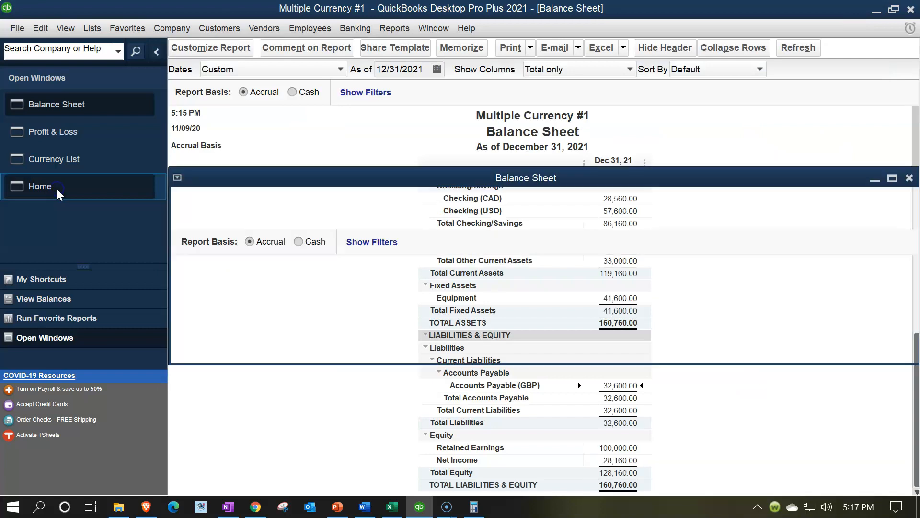